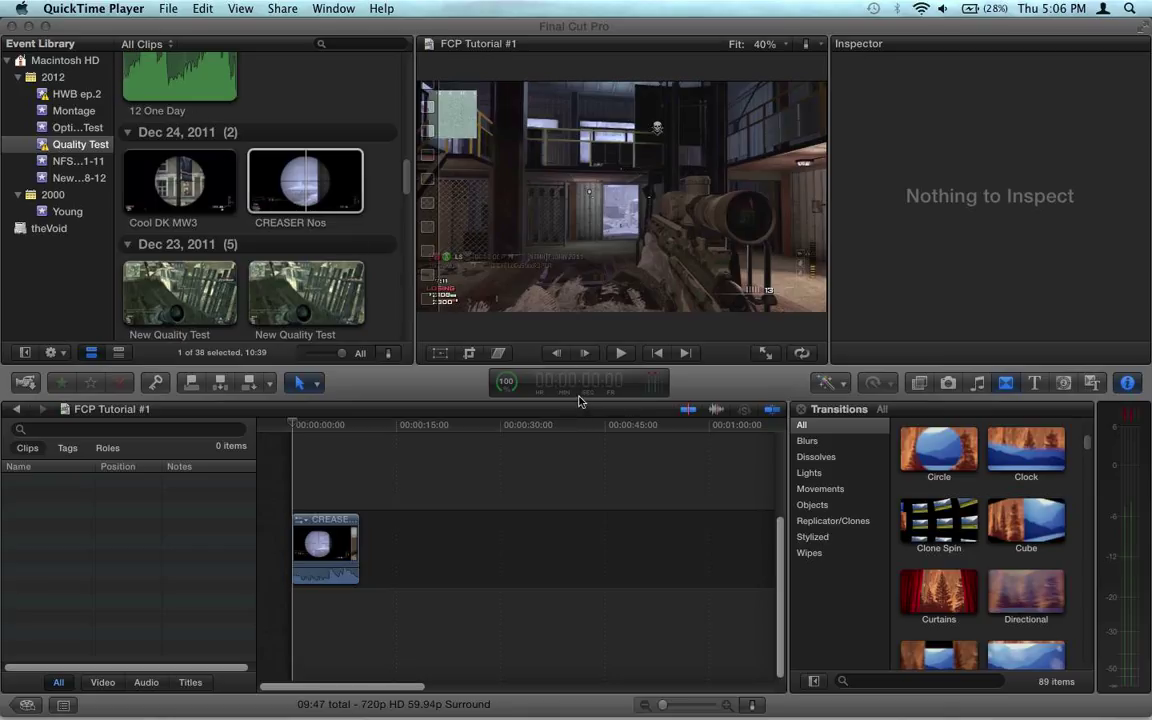
- Split the CREASER Nos clip in the timeline with the Blade tool at about 3:13 and about 7:32
{"action": "left_click", "coordinate": [294, 428]}
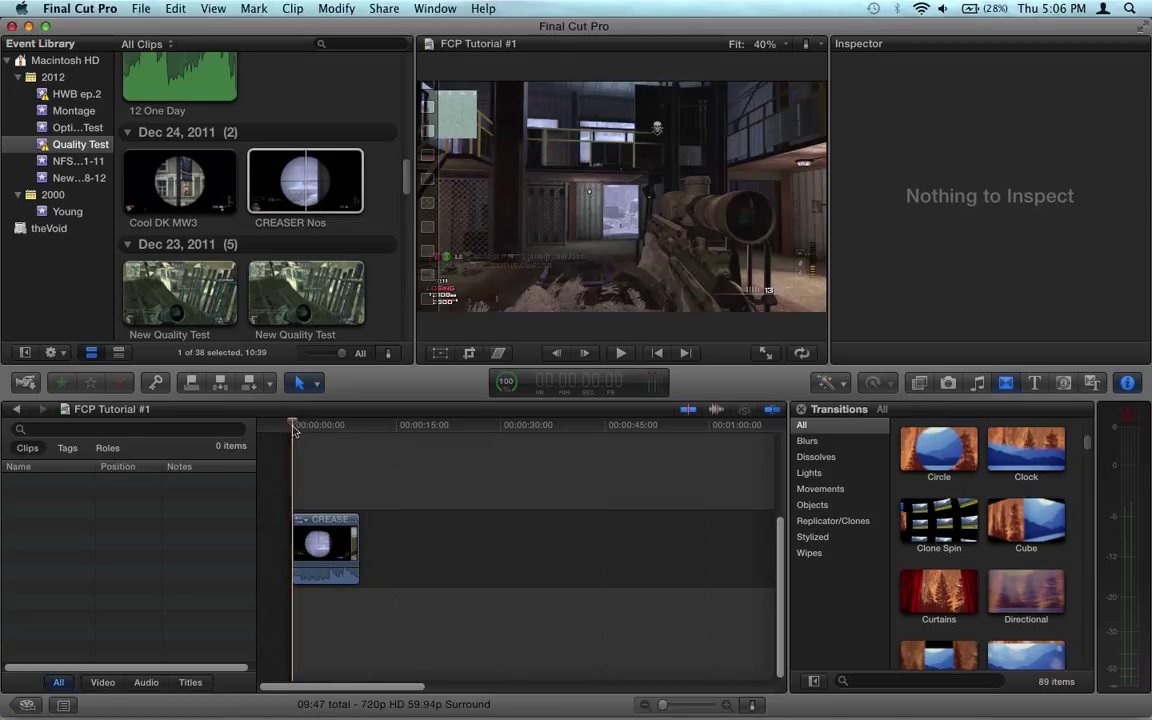
{"action": "mouse_move", "coordinate": [294, 429]}
{"action": "left_mouse_down"}
{"action": "mouse_move", "coordinate": [309, 428]}
{"action": "mouse_move", "coordinate": [289, 428]}
{"action": "left_mouse_up"}
{"action": "left_click", "coordinate": [310, 428]}
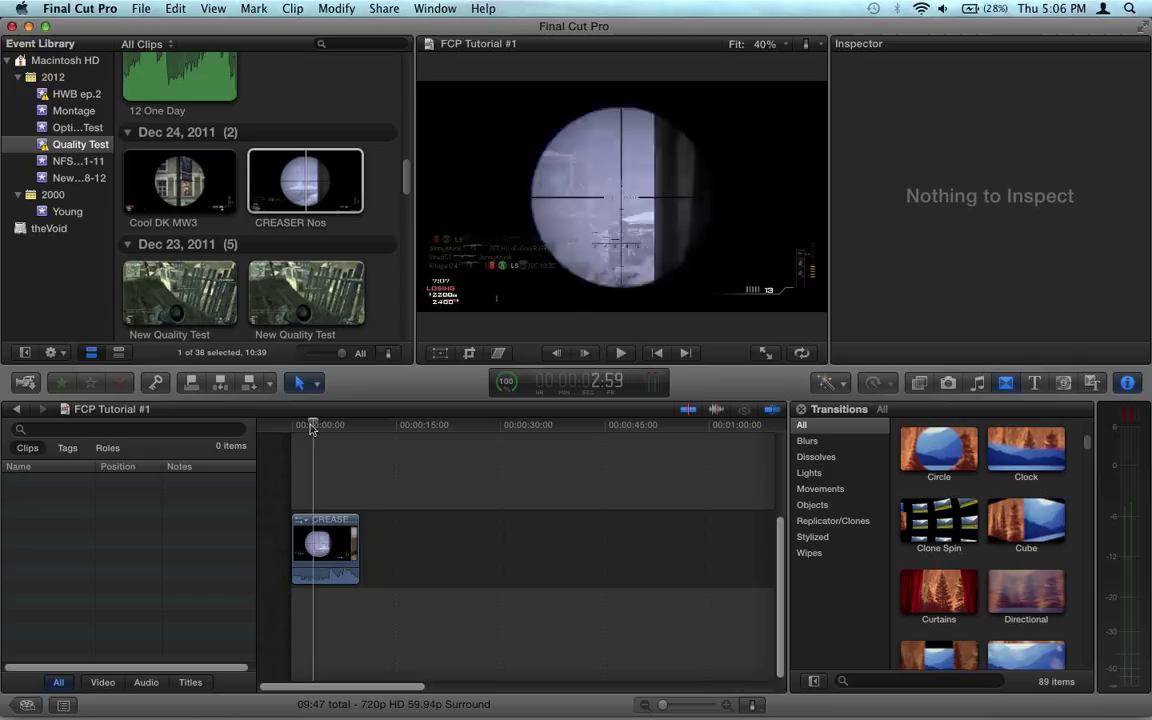
{"action": "left_click_drag", "start_coordinate": [312, 428], "coordinate": [313, 428]}
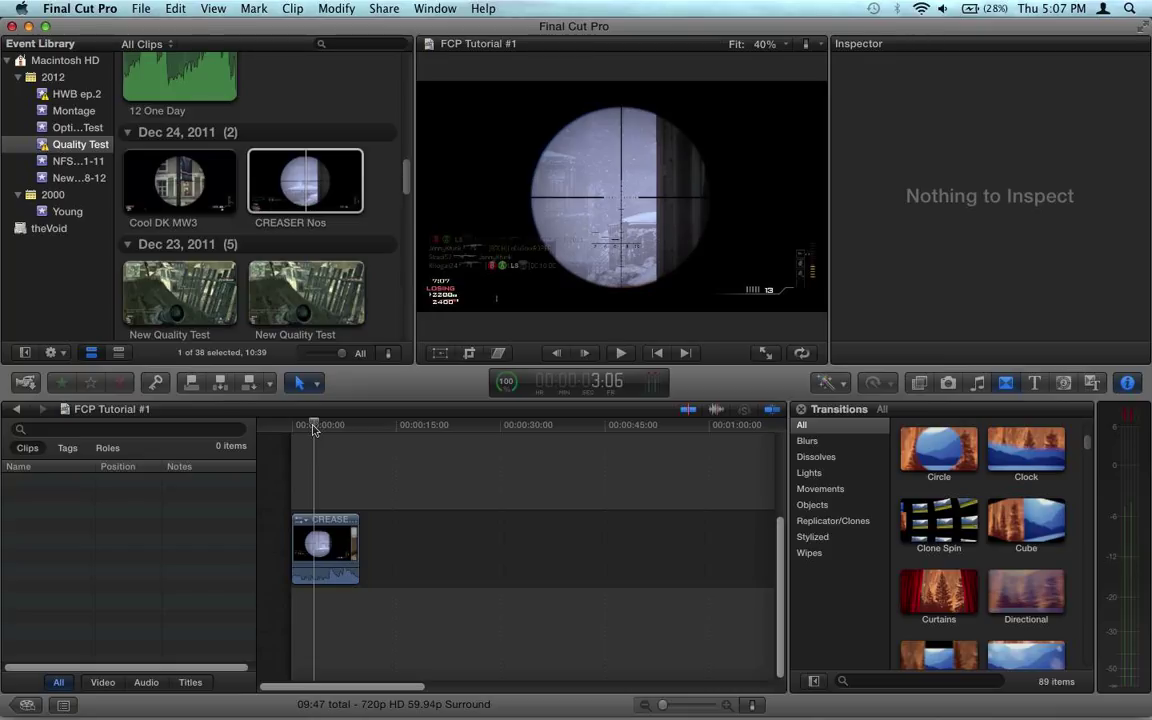
{"action": "mouse_move", "coordinate": [313, 428]}
{"action": "left_mouse_down"}
{"action": "mouse_move", "coordinate": [295, 428]}
{"action": "mouse_move", "coordinate": [332, 425]}
{"action": "mouse_move", "coordinate": [297, 423]}
{"action": "left_mouse_up"}
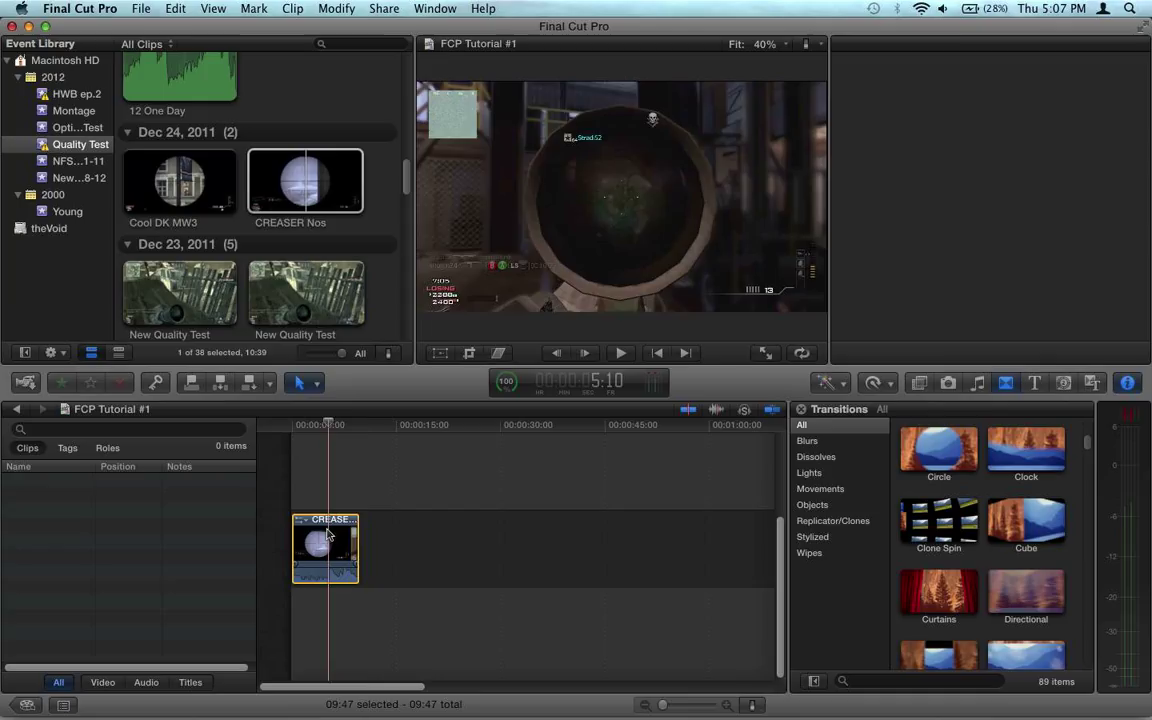
{"action": "left_click", "coordinate": [331, 521]}
{"action": "left_click_drag", "start_coordinate": [318, 428], "coordinate": [316, 428]}
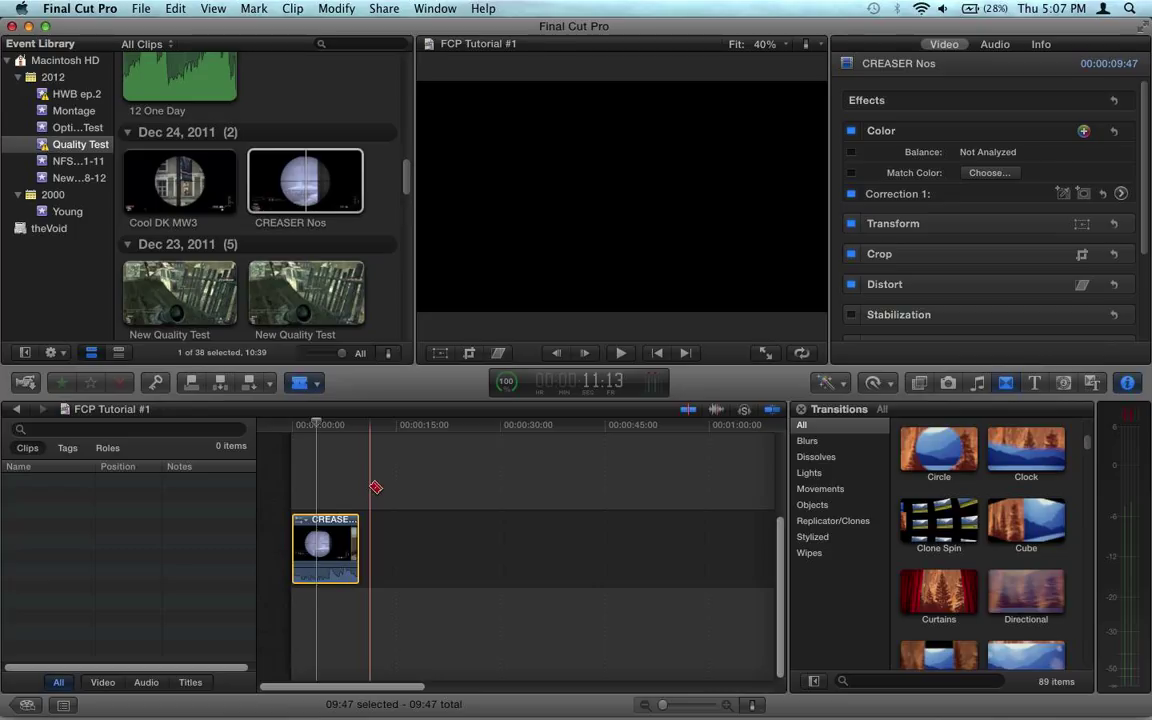
{"action": "left_click_drag", "start_coordinate": [317, 425], "coordinate": [314, 425]}
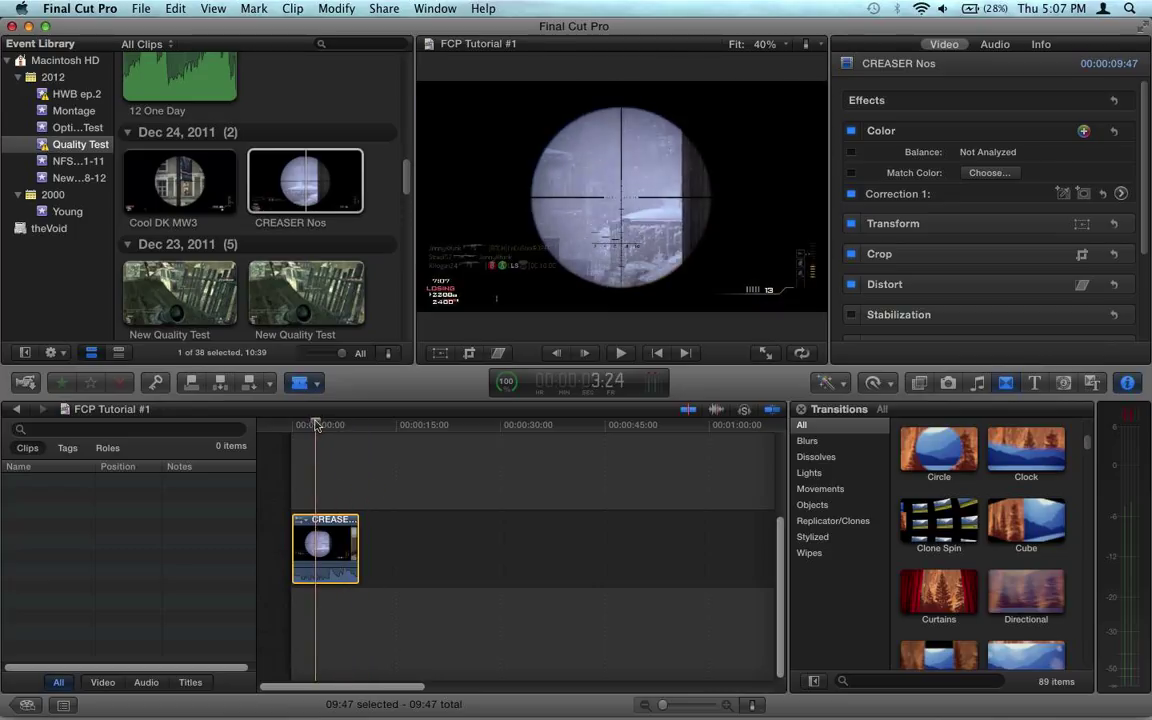
{"action": "double_click", "coordinate": [322, 546]}
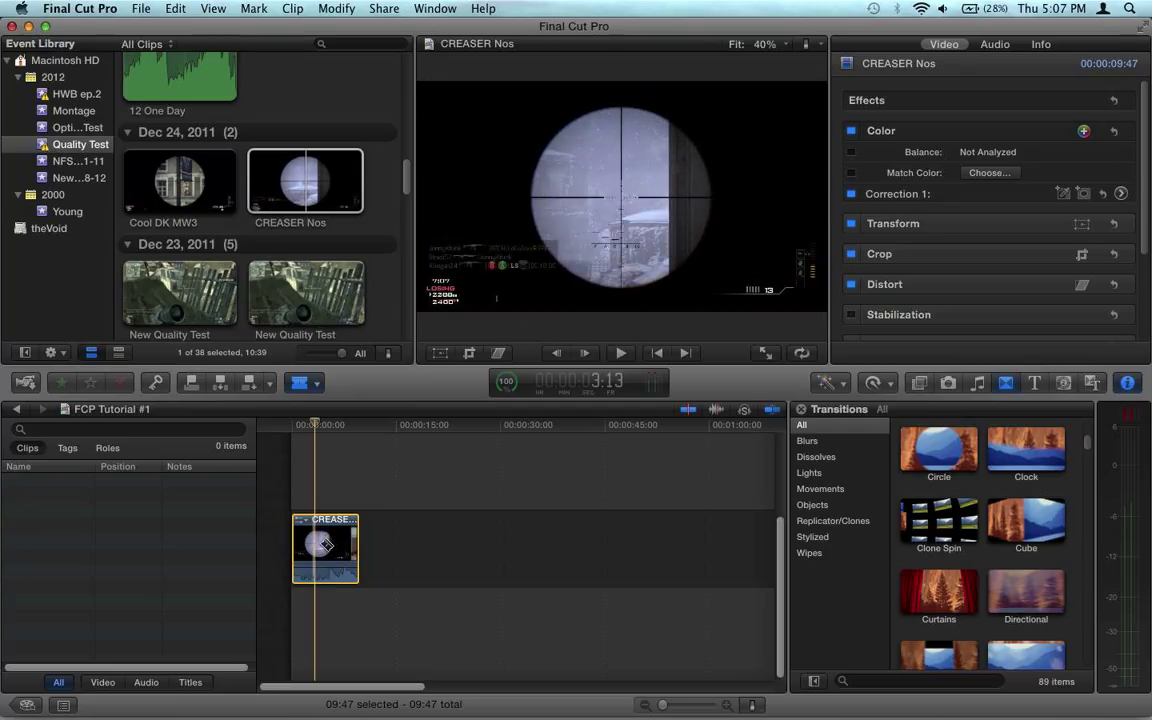
{"action": "left_click", "coordinate": [324, 544]}
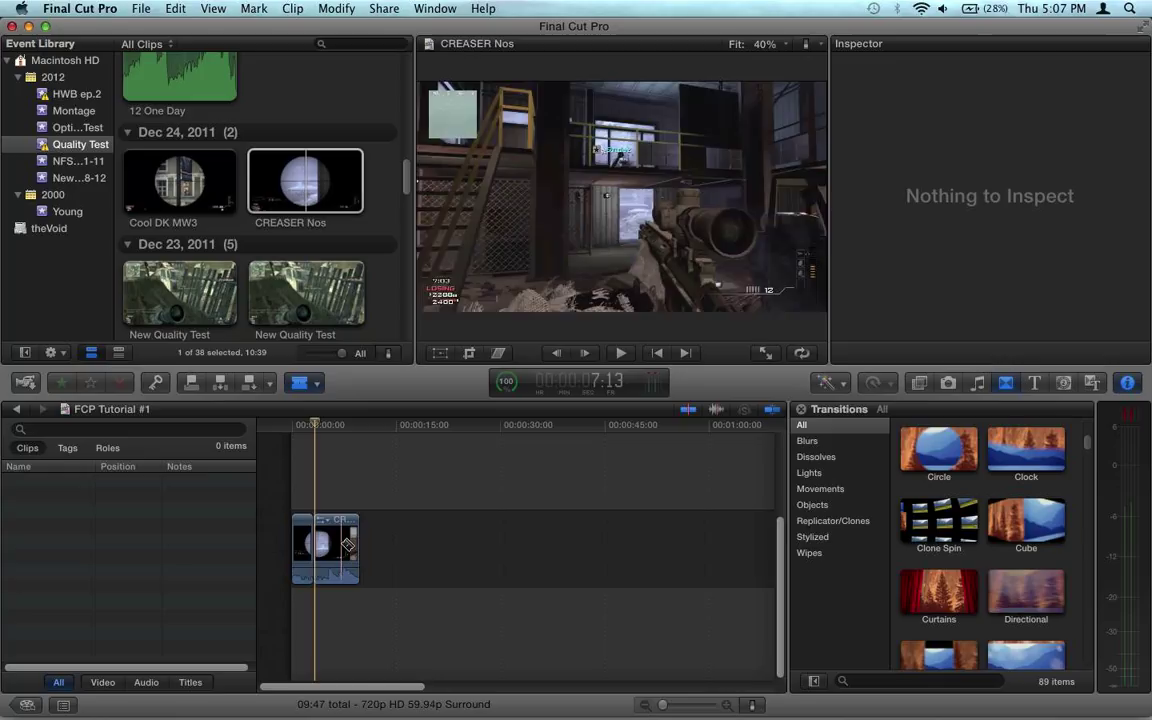
{"action": "left_click", "coordinate": [346, 544]}
{"action": "key", "text": "a"}
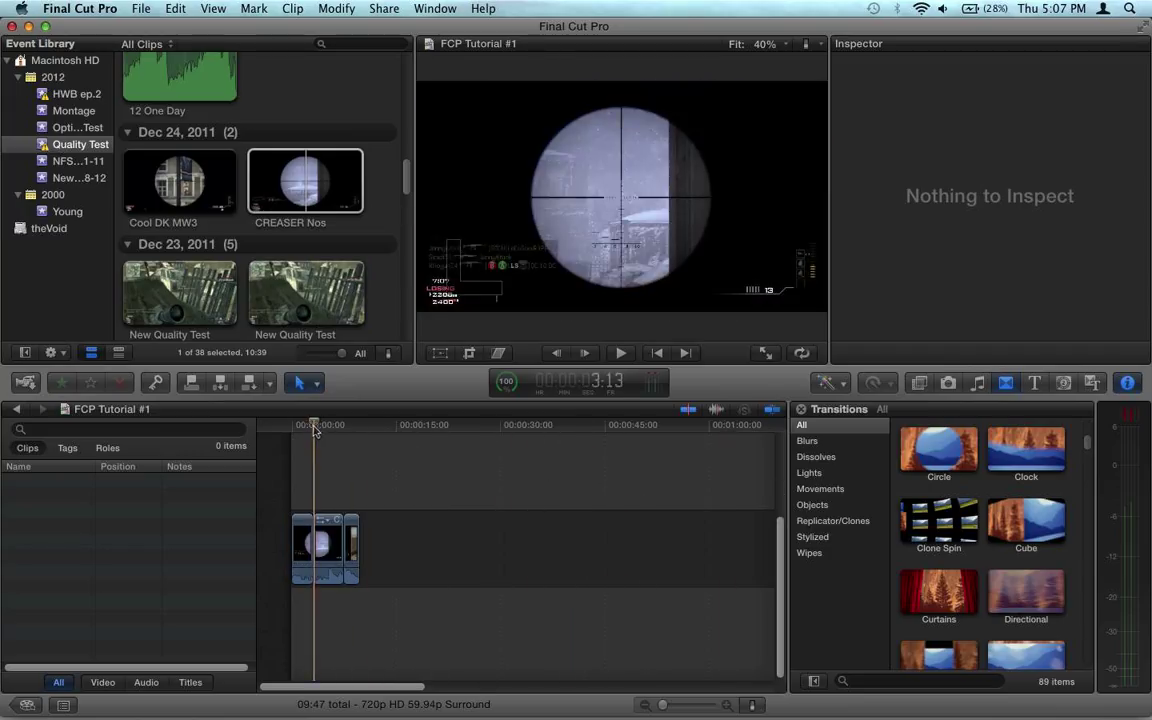
- Add the Circle transition at the first cut in the timeline and play it back
{"action": "left_click", "coordinate": [935, 453]}
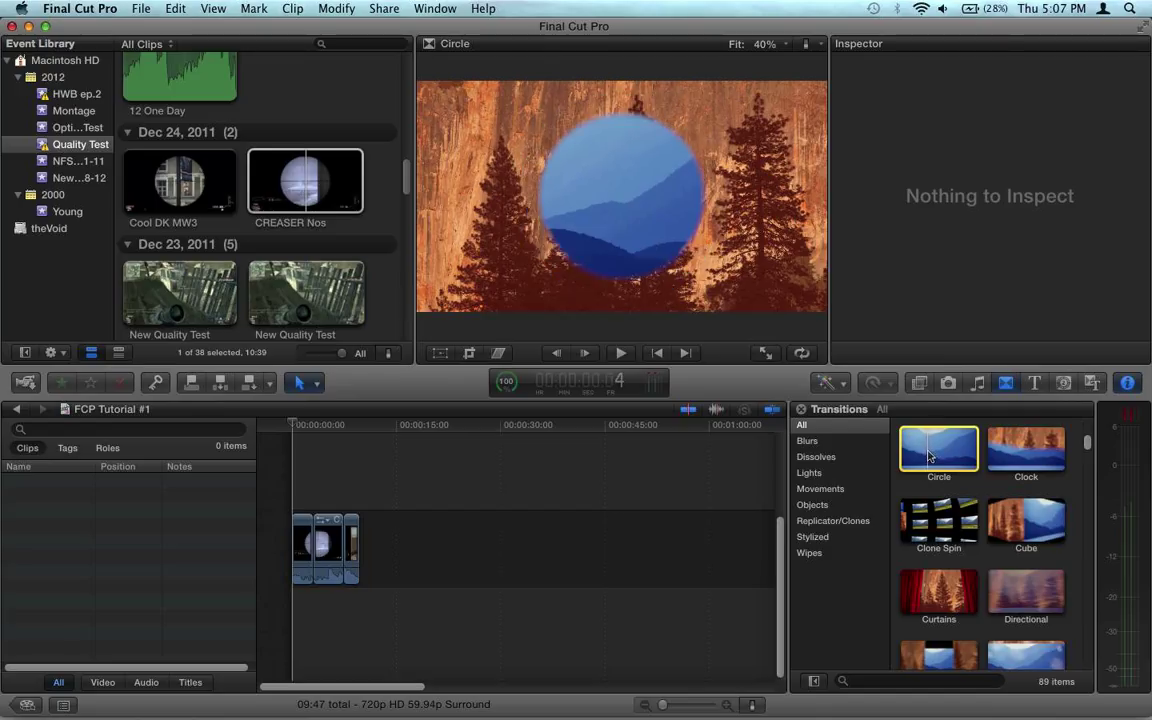
{"action": "left_click_drag", "start_coordinate": [930, 455], "coordinate": [316, 550]}
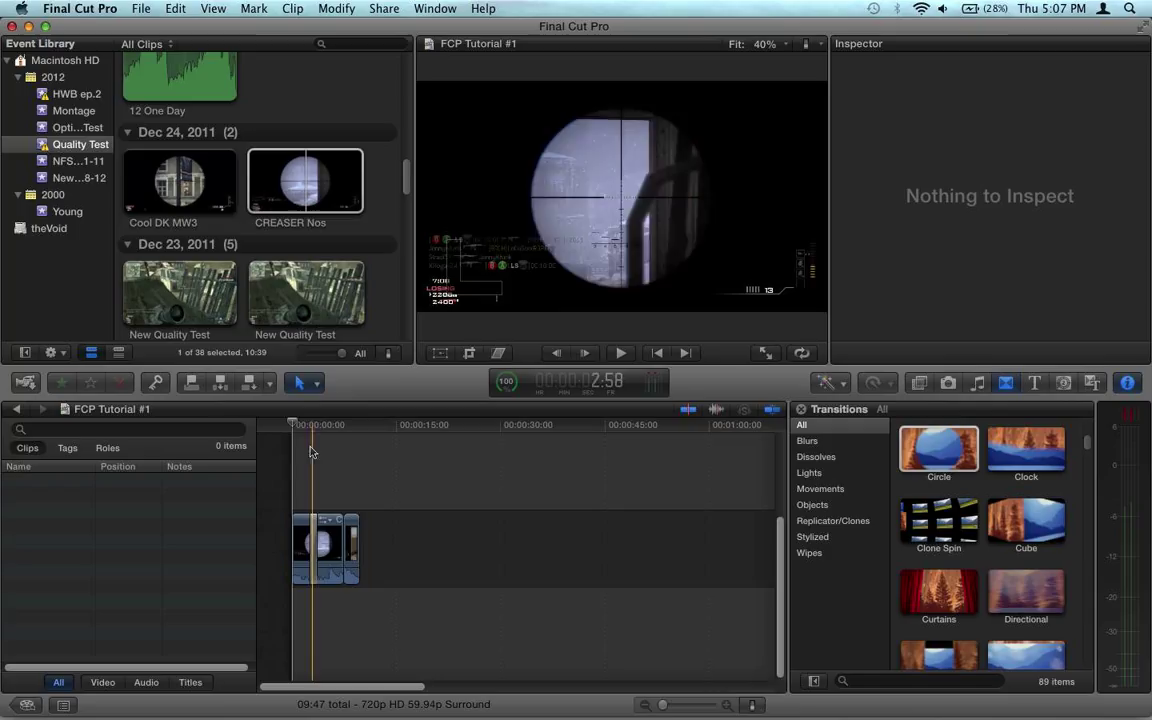
{"action": "key", "text": "space"}
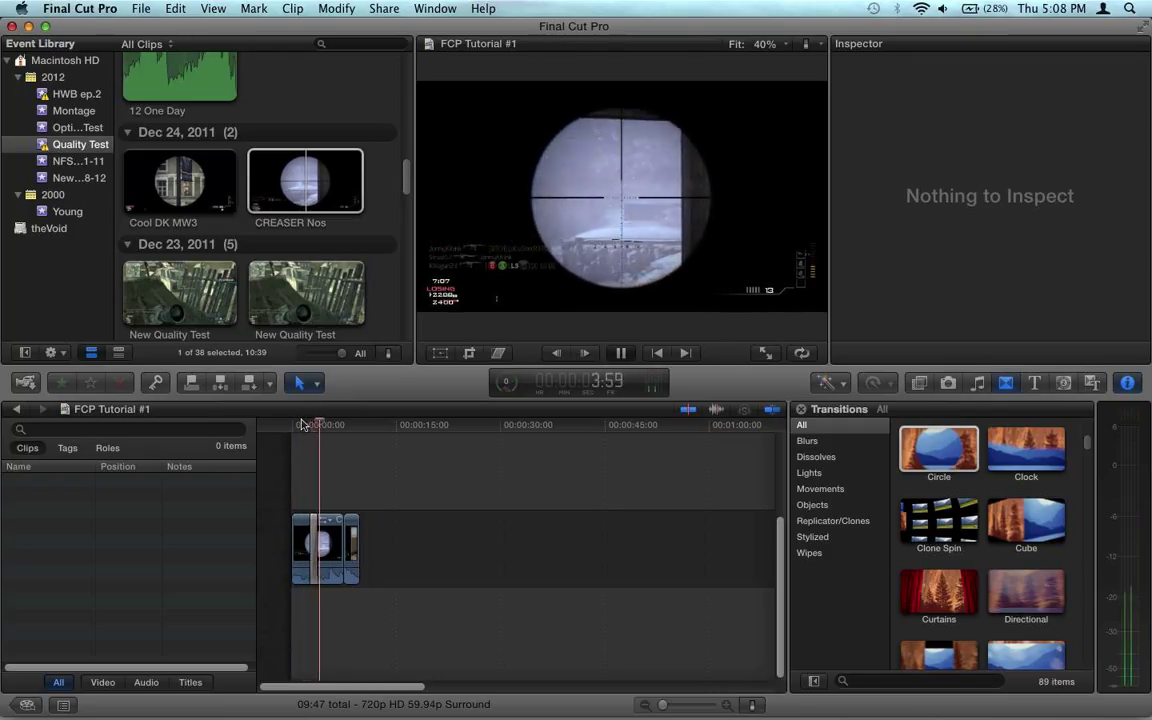
{"action": "key", "text": "space"}
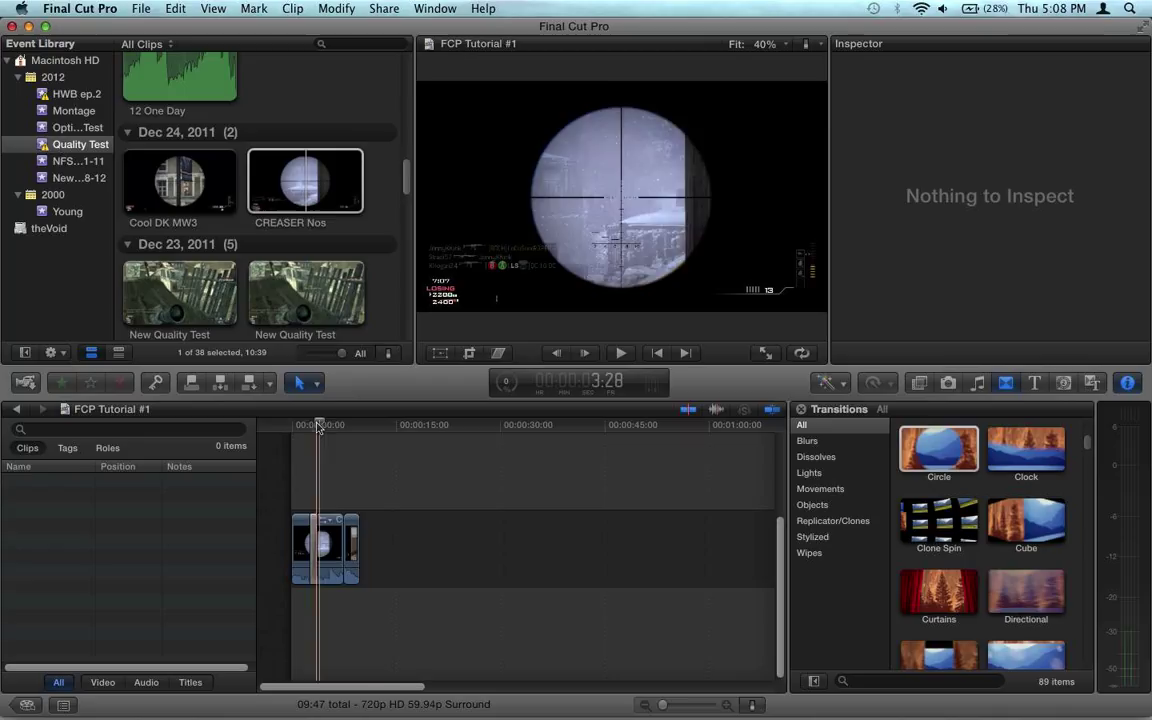
{"action": "left_click", "coordinate": [308, 426]}
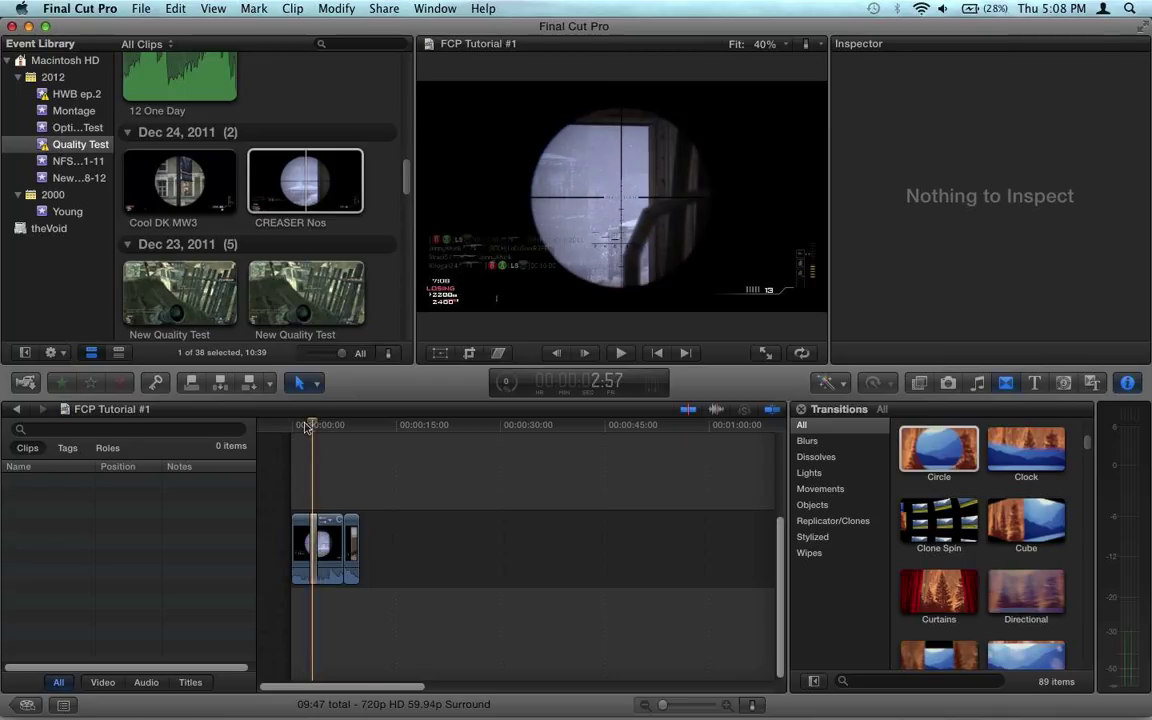
- Set the direction of the Circle transition at the first cut to Open
{"action": "left_click", "coordinate": [313, 548]}
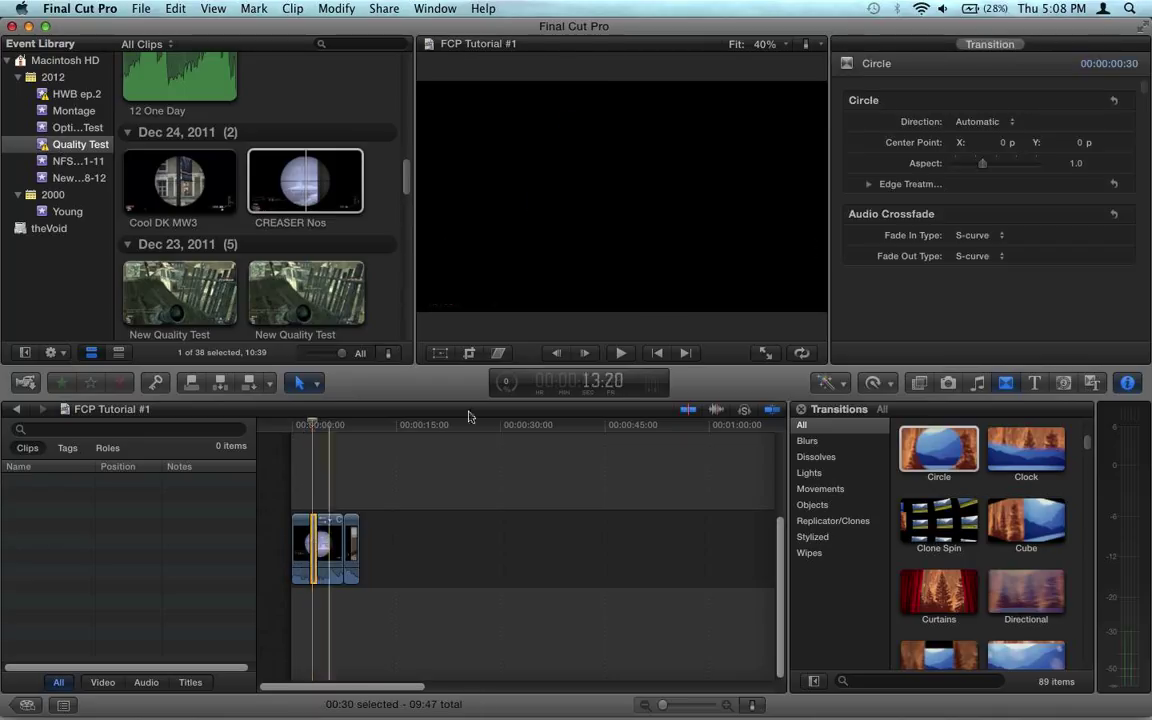
{"action": "left_click", "coordinate": [1006, 121]}
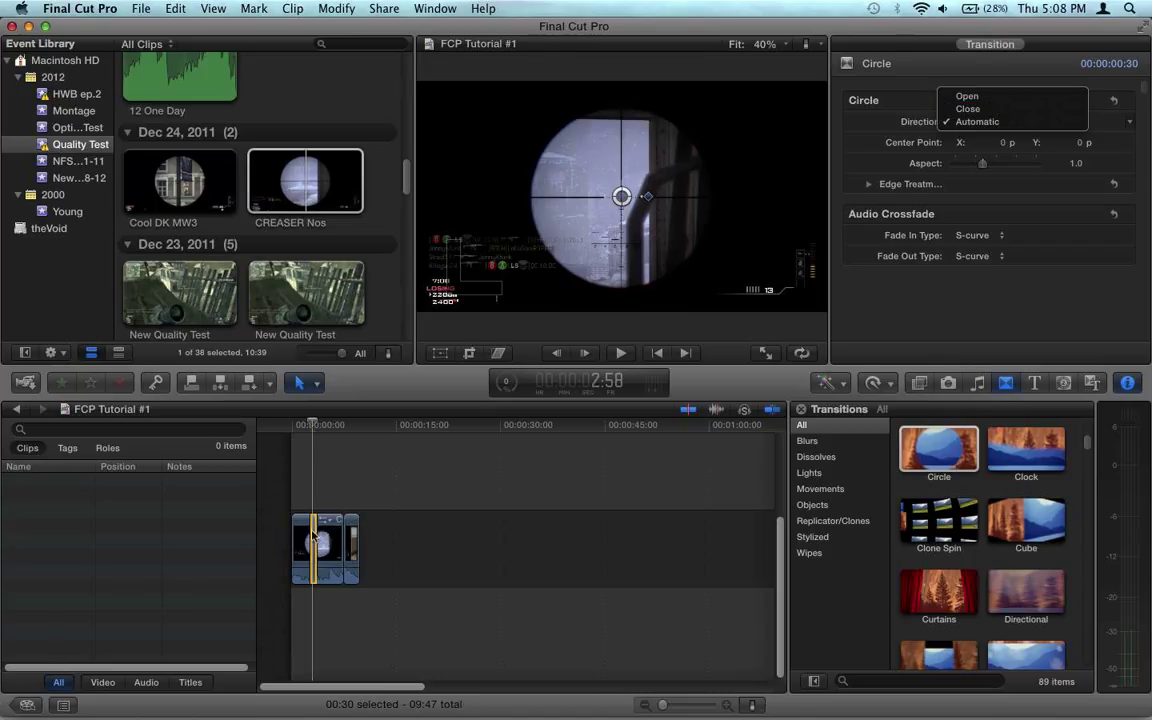
{"action": "left_click", "coordinate": [994, 97]}
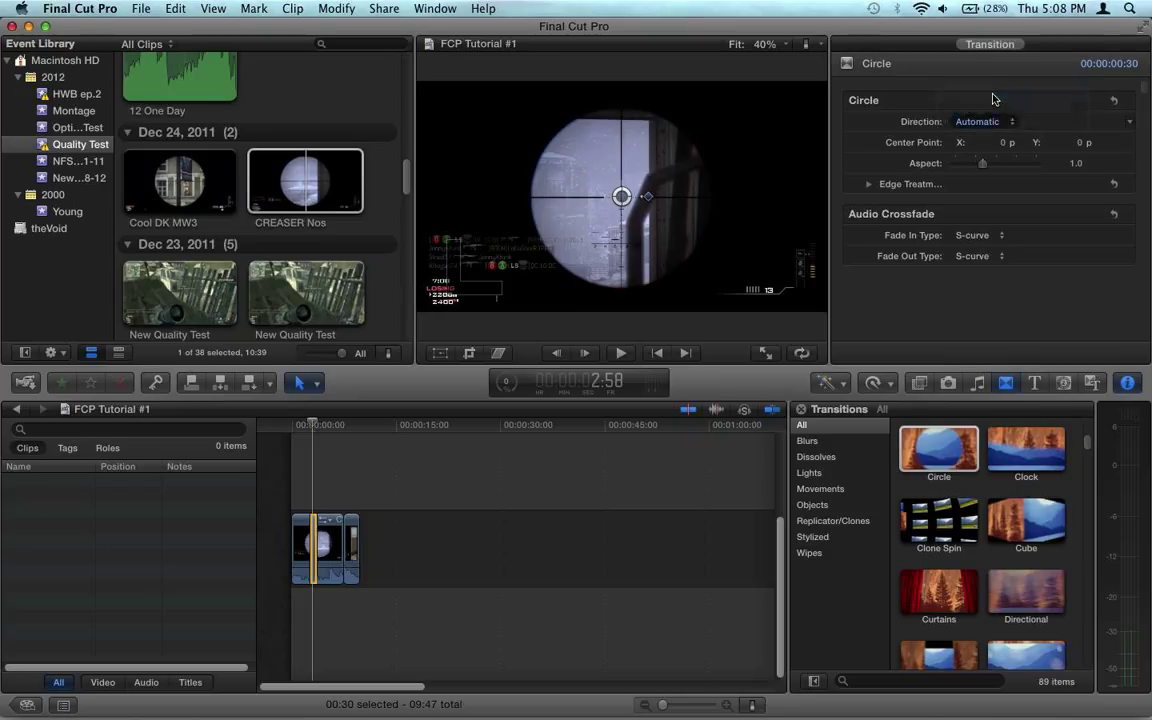
- Set the Circle transition's edge type to Solid Color and its edge color to white
{"action": "left_click", "coordinate": [869, 185]}
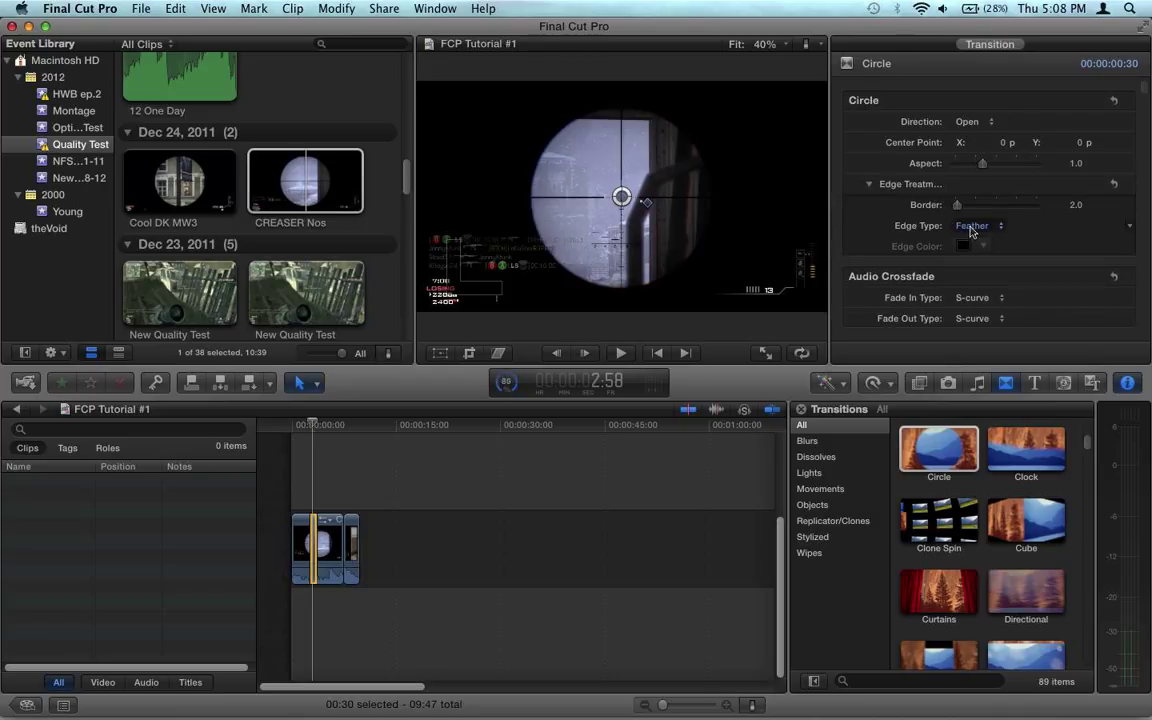
{"action": "left_click", "coordinate": [972, 226]}
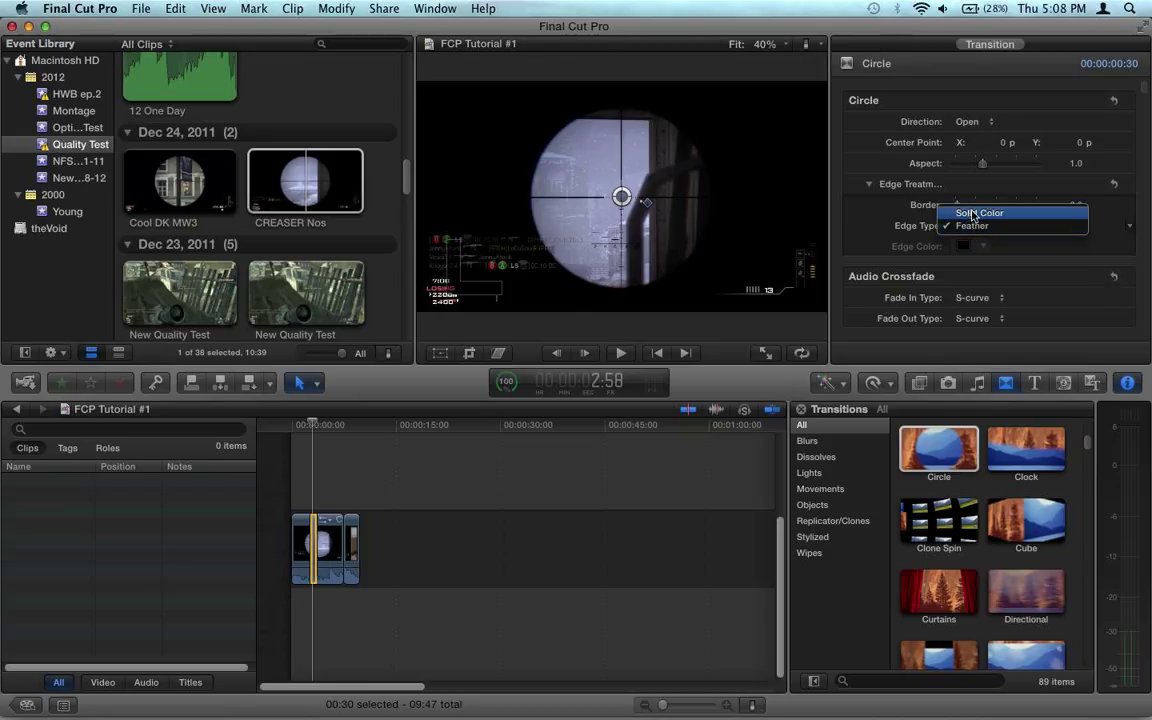
{"action": "left_click", "coordinate": [971, 214]}
{"action": "left_click", "coordinate": [982, 247]}
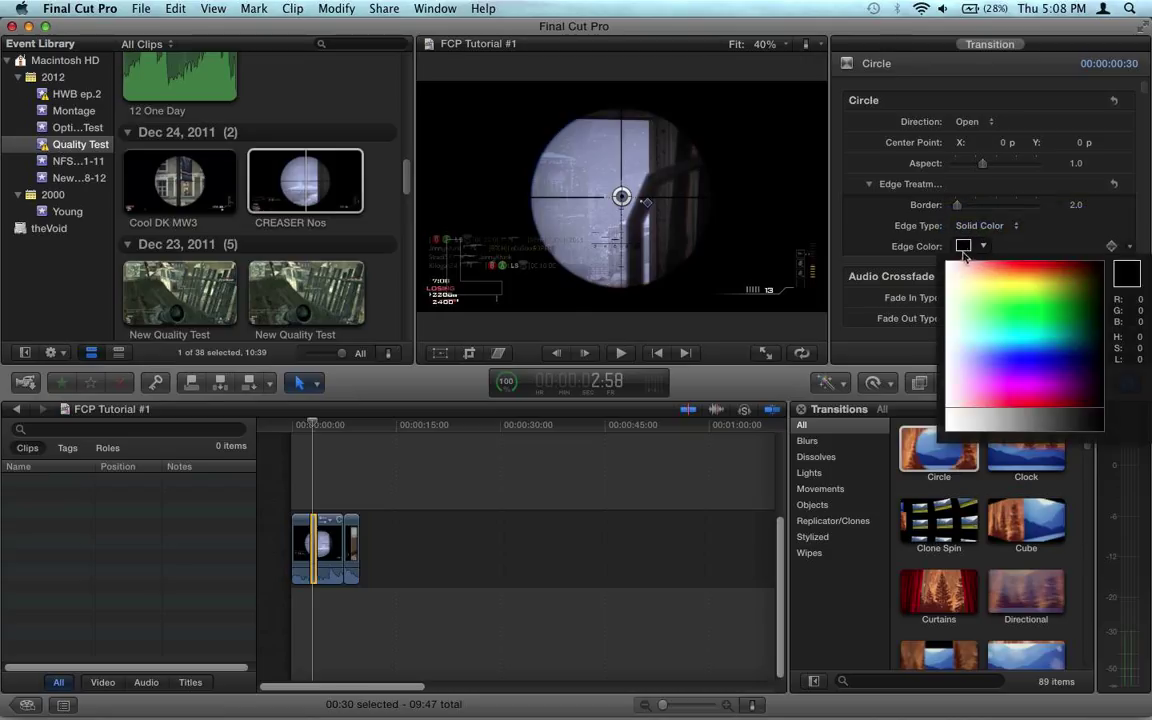
{"action": "left_click", "coordinate": [955, 259]}
{"action": "left_click", "coordinate": [947, 264]}
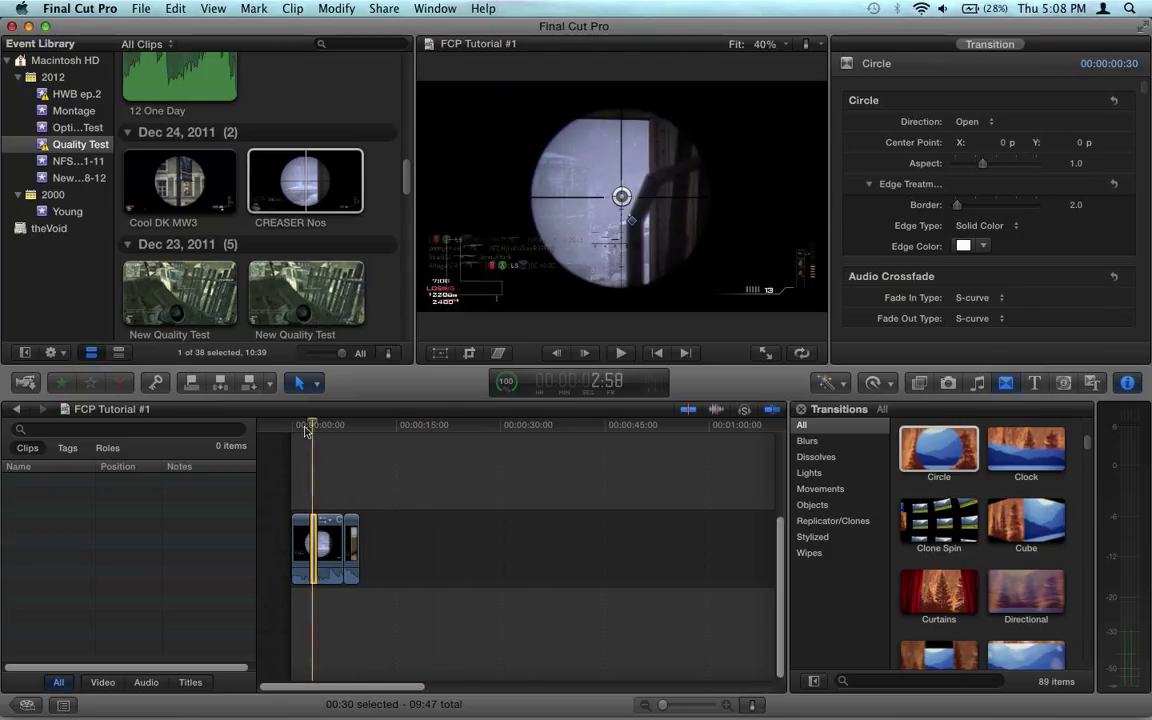
- Play back the first cut to review the Circle transition with its new edge
{"action": "key", "text": "space"}
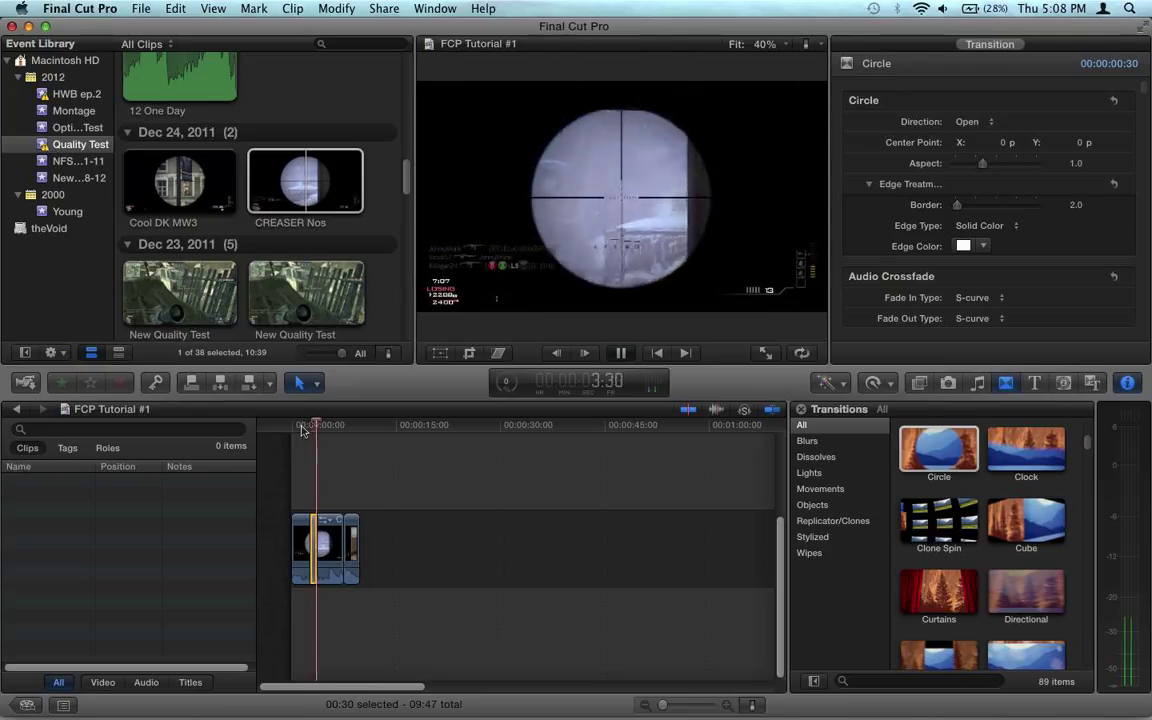
{"action": "key", "text": "space"}
{"action": "key", "text": "space"}
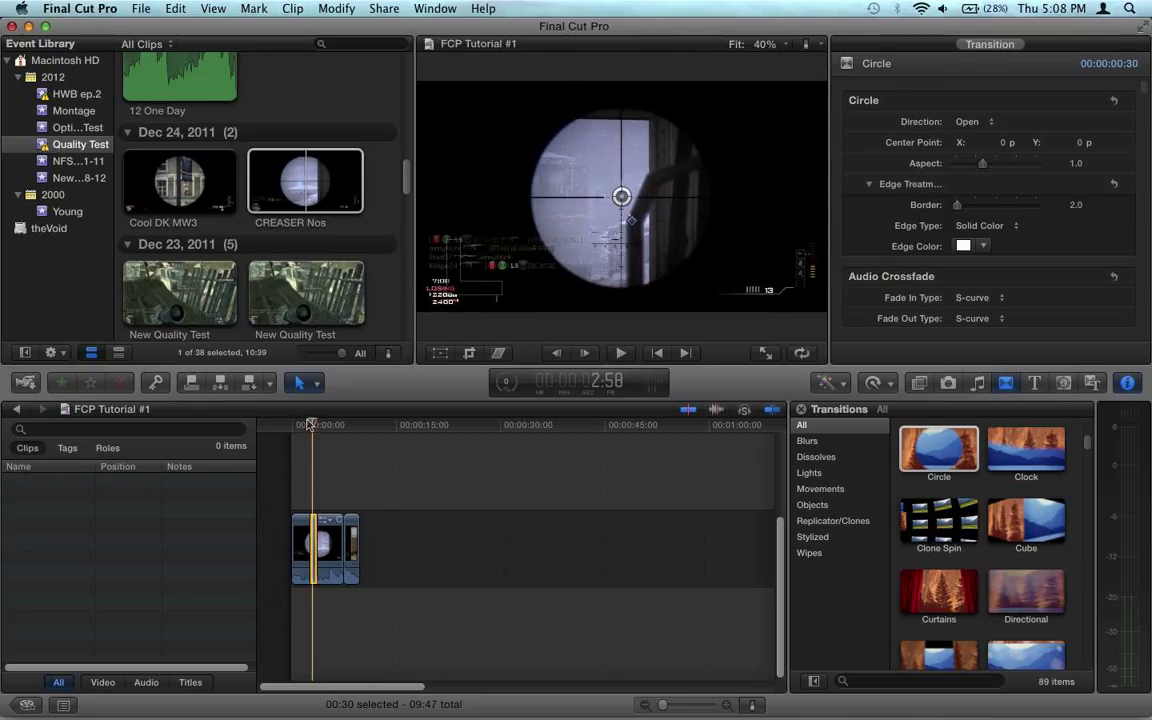
{"action": "key", "text": "space"}
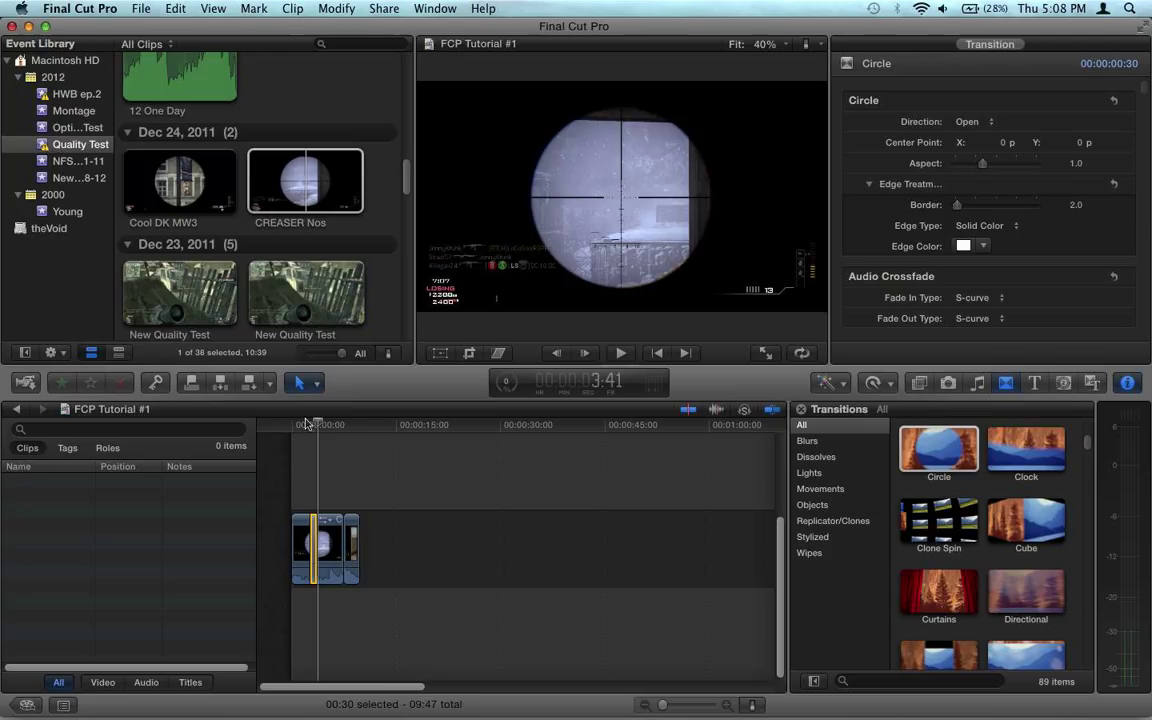
{"action": "left_click", "coordinate": [335, 425]}
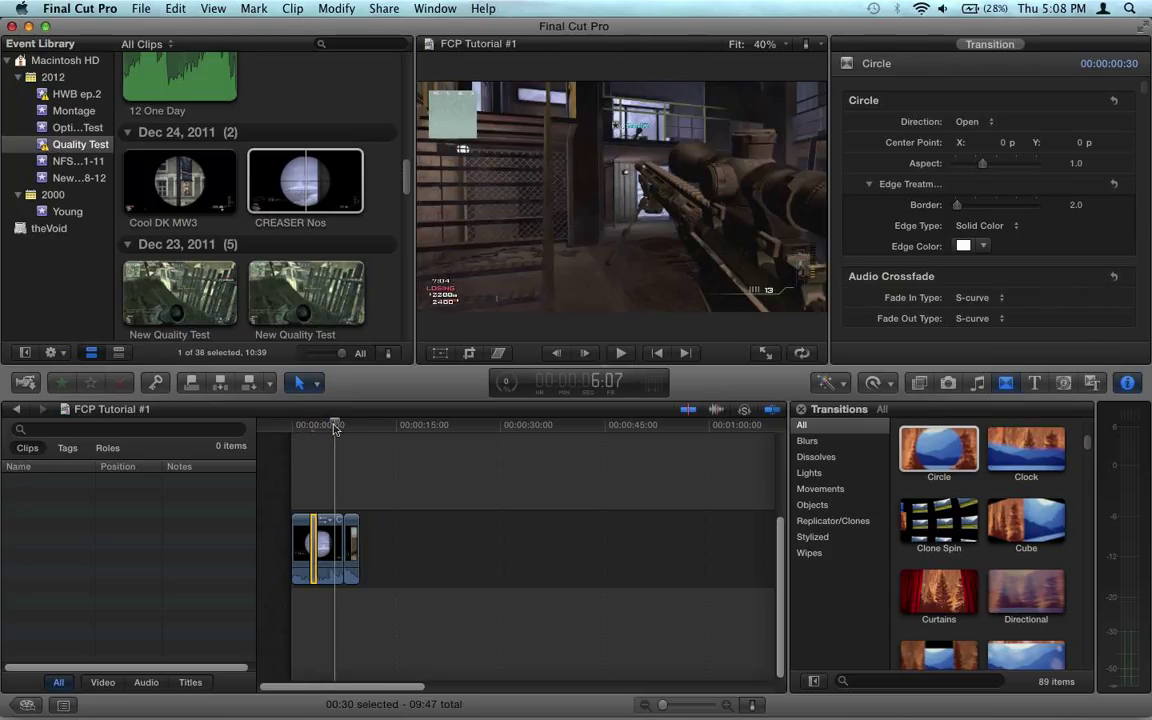
{"action": "left_click_drag", "start_coordinate": [334, 428], "coordinate": [317, 434]}
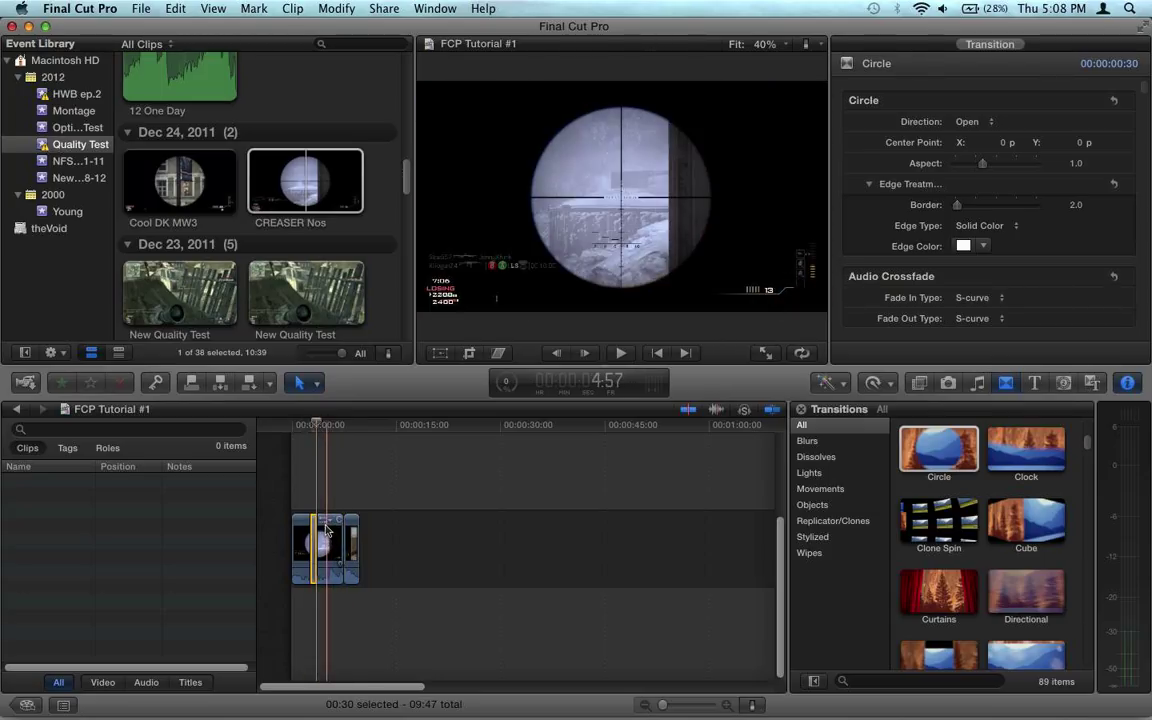
- Apply the Crisp Contrast video effect to the middle segment of the CREASER Nos clip
{"action": "left_click", "coordinate": [325, 530]}
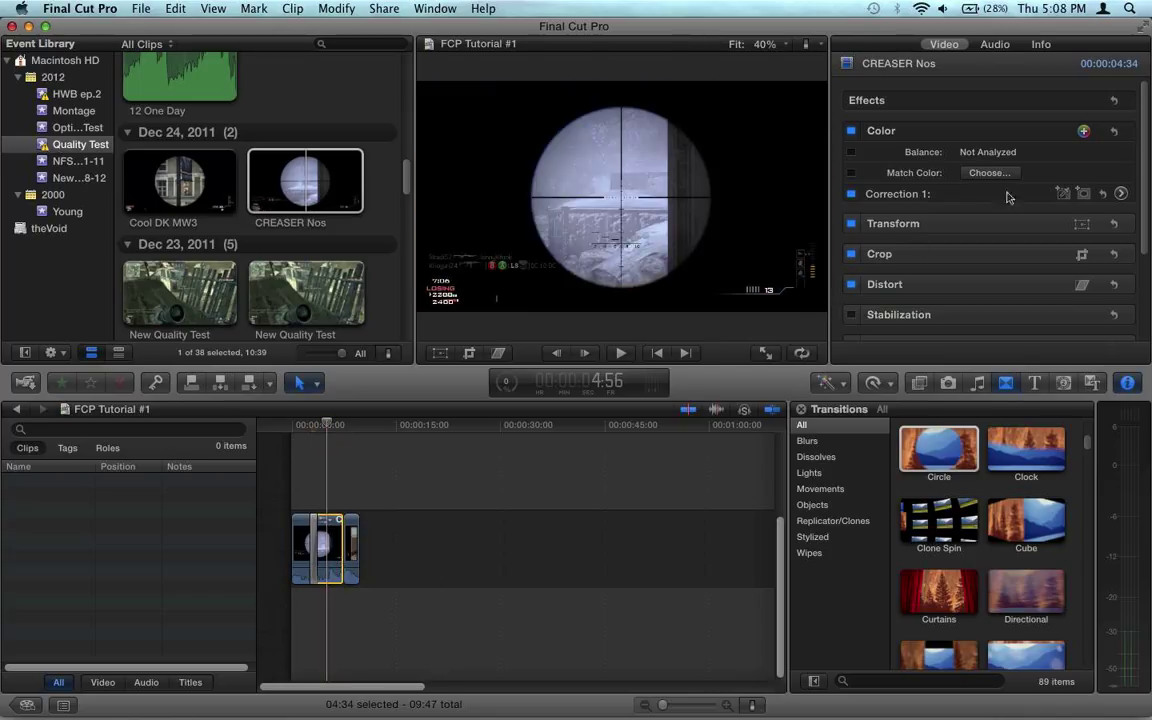
{"action": "left_click", "coordinate": [1121, 194]}
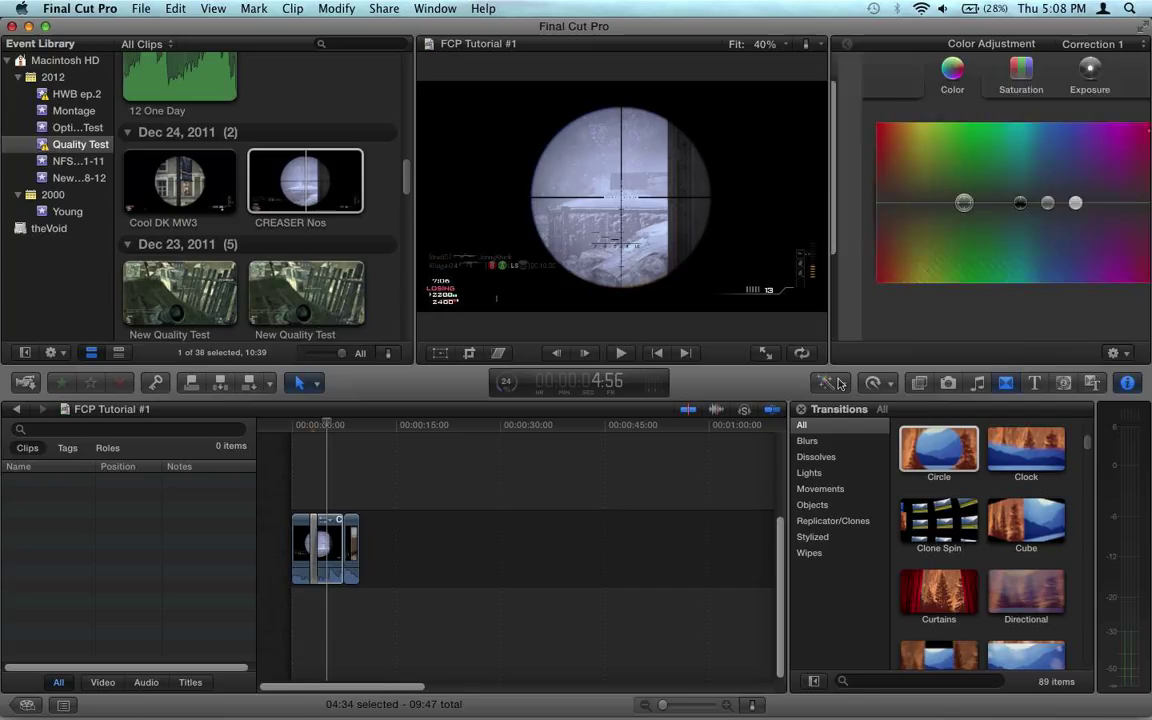
{"action": "left_click", "coordinate": [847, 45]}
{"action": "left_click", "coordinate": [916, 385]}
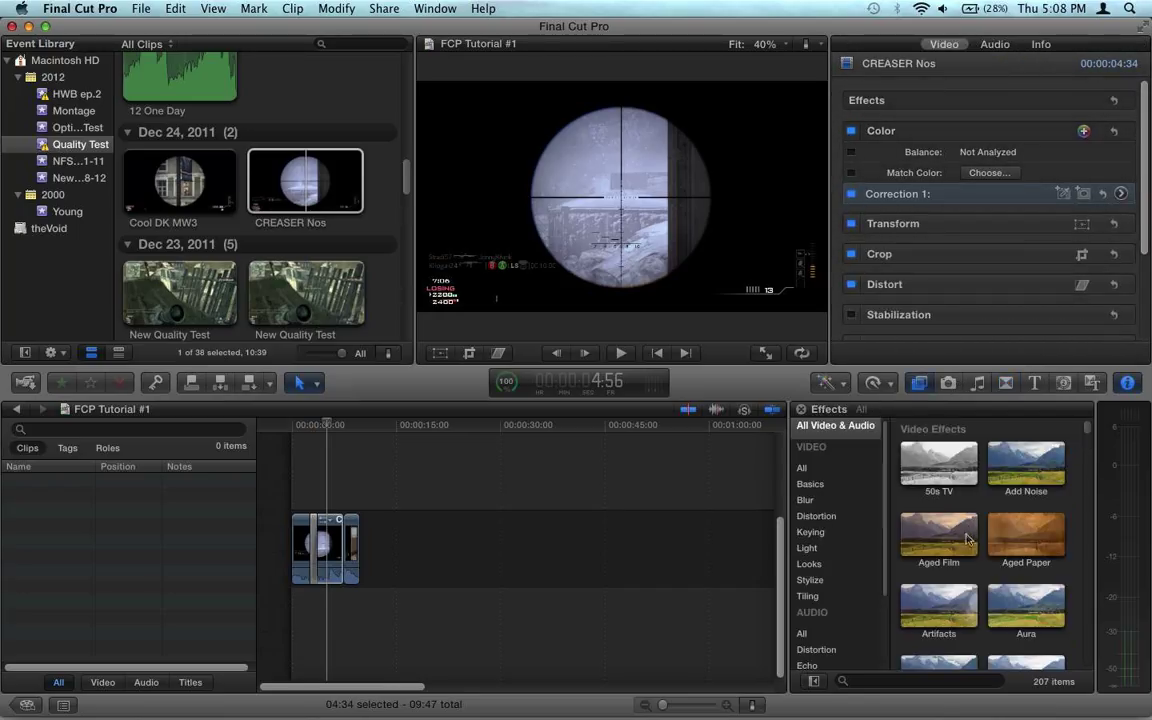
{"action": "scroll", "coordinate": [966, 542], "scroll_direction": "down", "scroll_amount": 10}
{"action": "scroll", "coordinate": [966, 542], "scroll_direction": "up", "scroll_amount": 5}
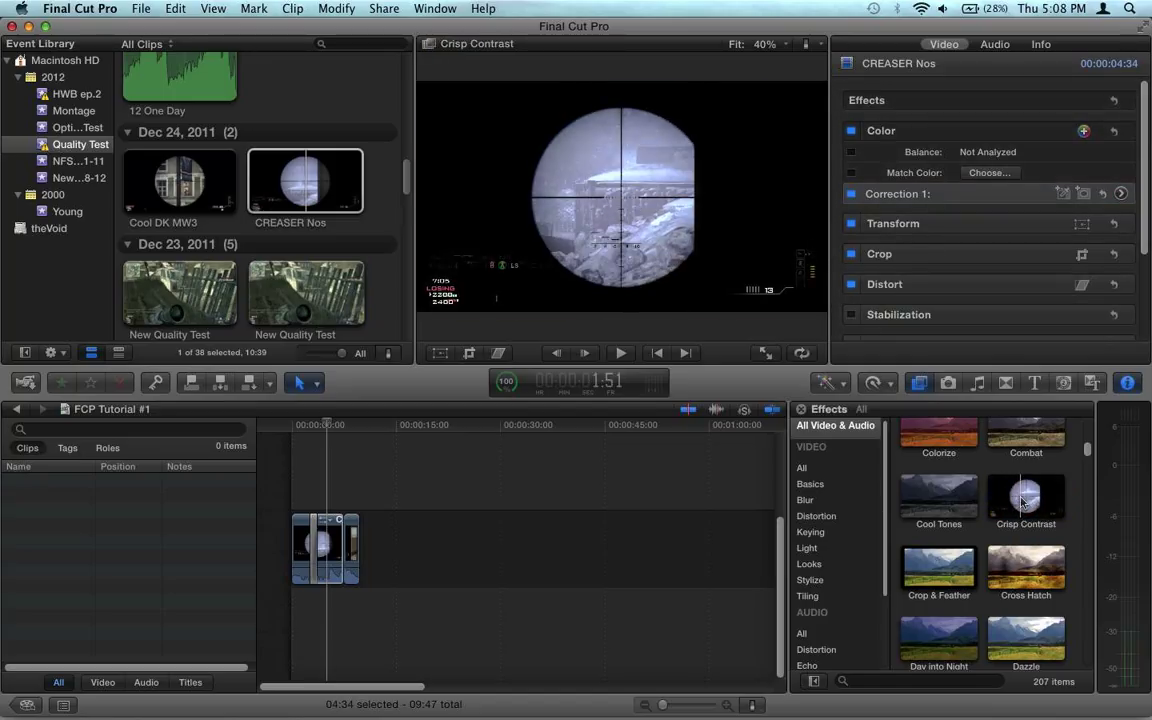
{"action": "left_click", "coordinate": [1022, 502]}
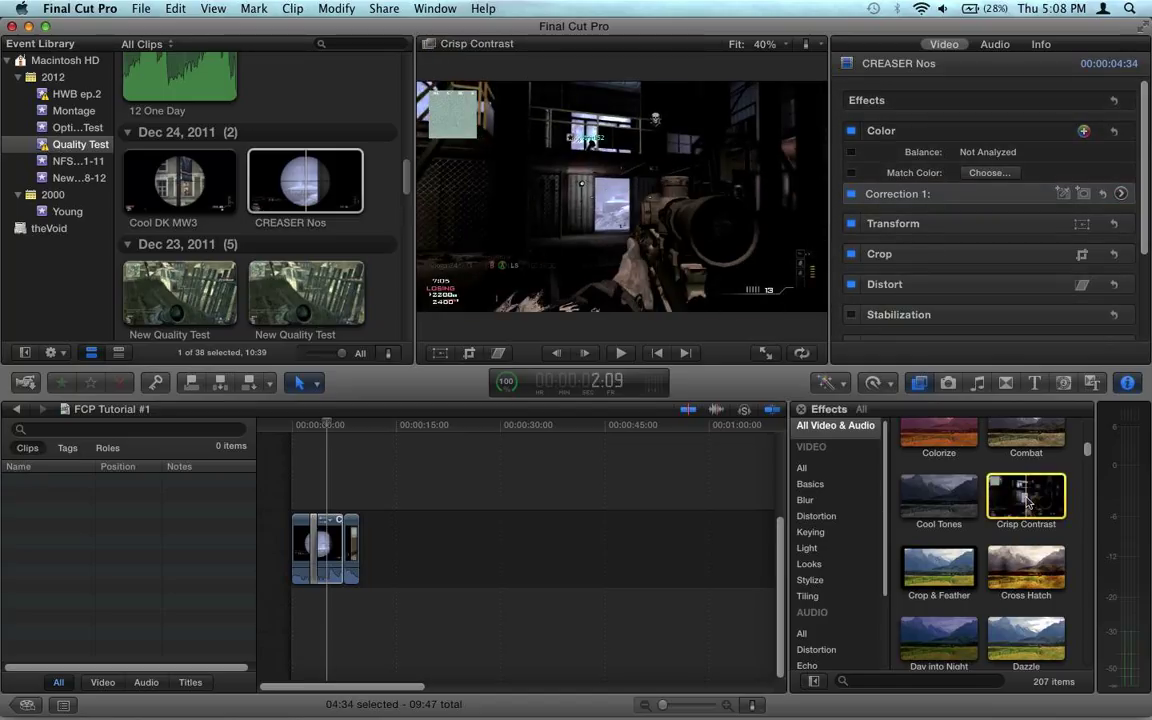
{"action": "left_click_drag", "start_coordinate": [1028, 503], "coordinate": [325, 540]}
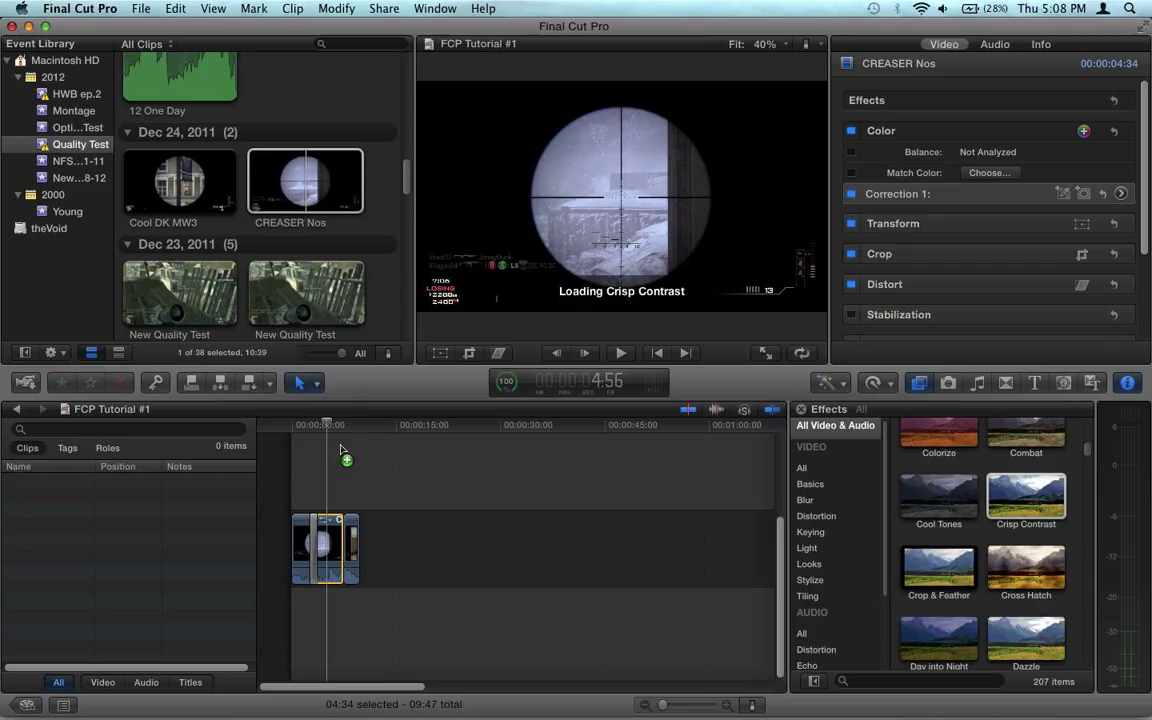
- Play the timeline from the start to review the transition and the Crisp Contrast segment
{"action": "left_click_drag", "start_coordinate": [326, 429], "coordinate": [289, 428]}
{"action": "key", "text": "space"}
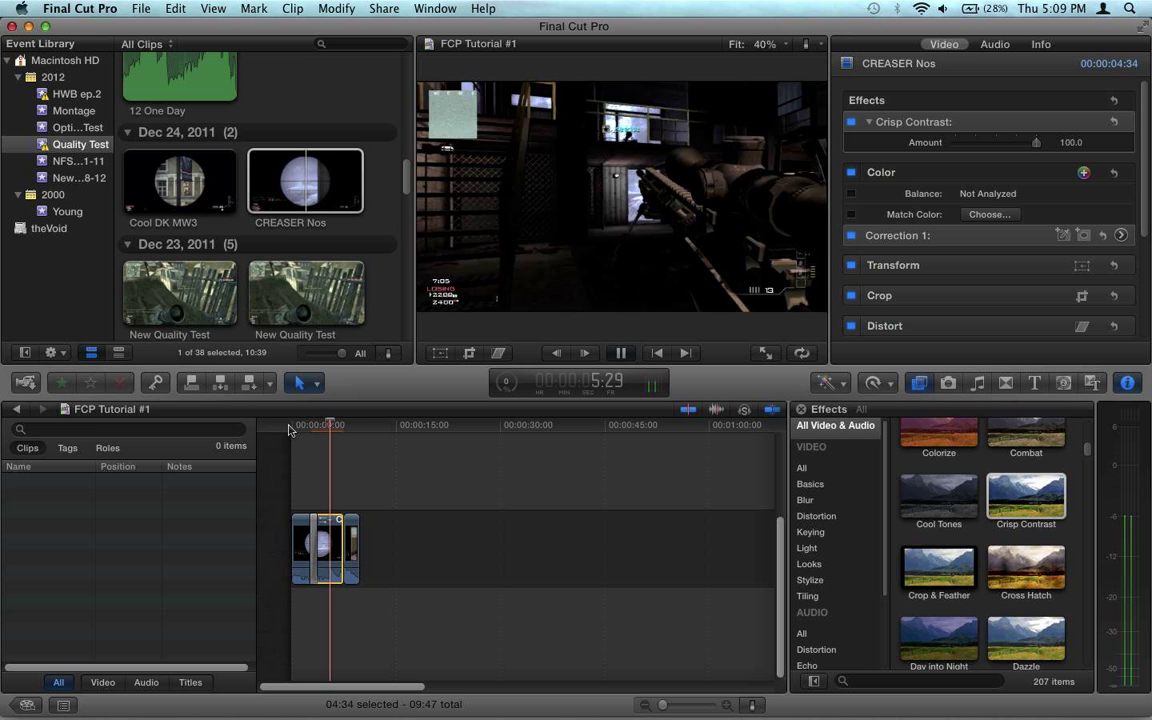
{"action": "key", "text": "space"}
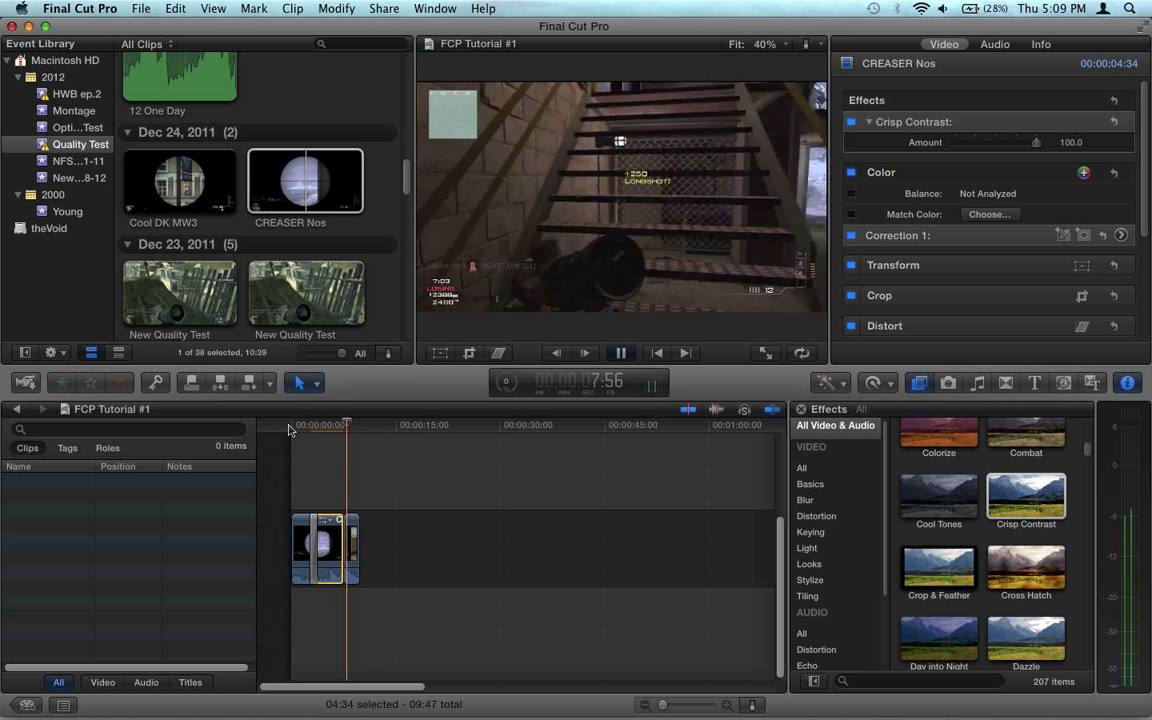
- Add a Circle transition at the second cut, between the middle and last segments of the CREASER Nos clip
{"action": "left_click", "coordinate": [1006, 385]}
{"action": "scroll", "coordinate": [935, 560], "scroll_direction": "down", "scroll_amount": 3}
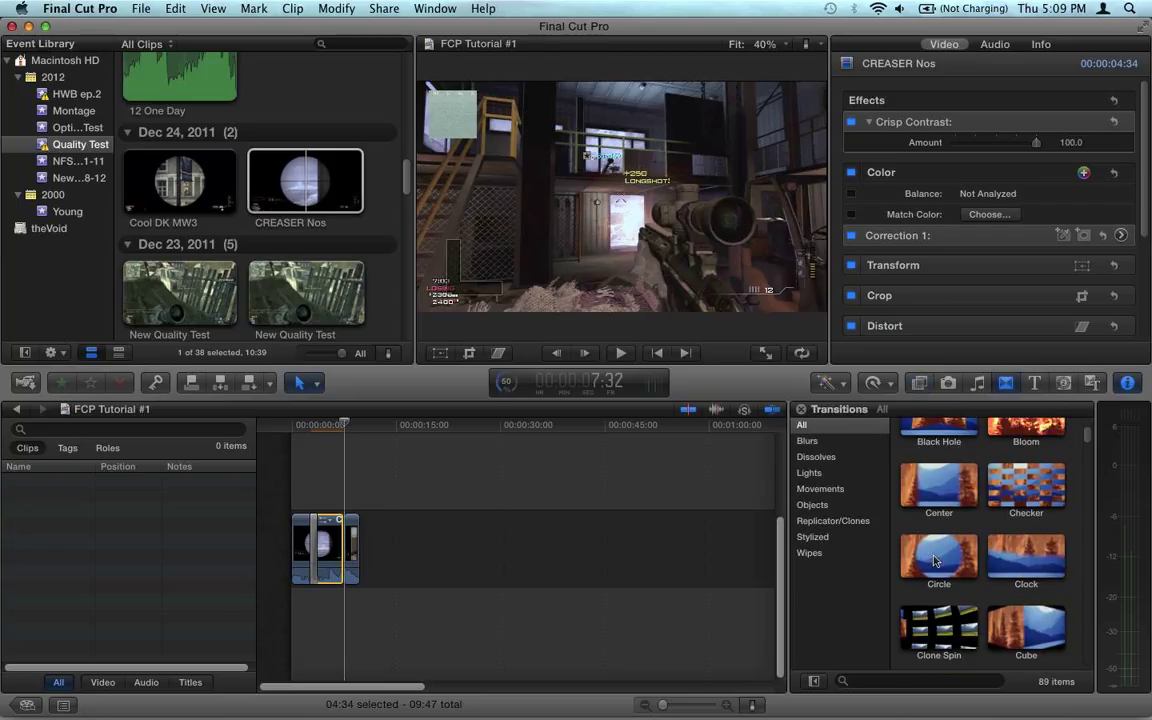
{"action": "left_click_drag", "start_coordinate": [935, 548], "coordinate": [343, 555]}
- Set the direction of the Circle transition at the second cut to Open
{"action": "left_click", "coordinate": [346, 541]}
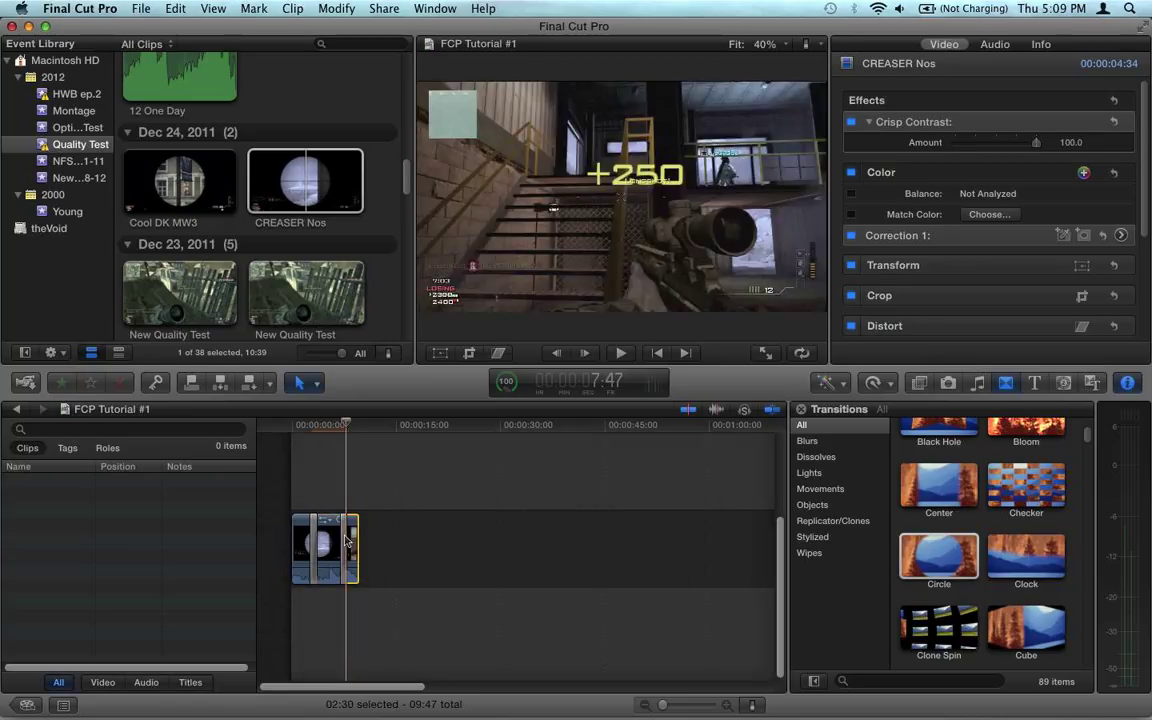
{"action": "left_click", "coordinate": [347, 545]}
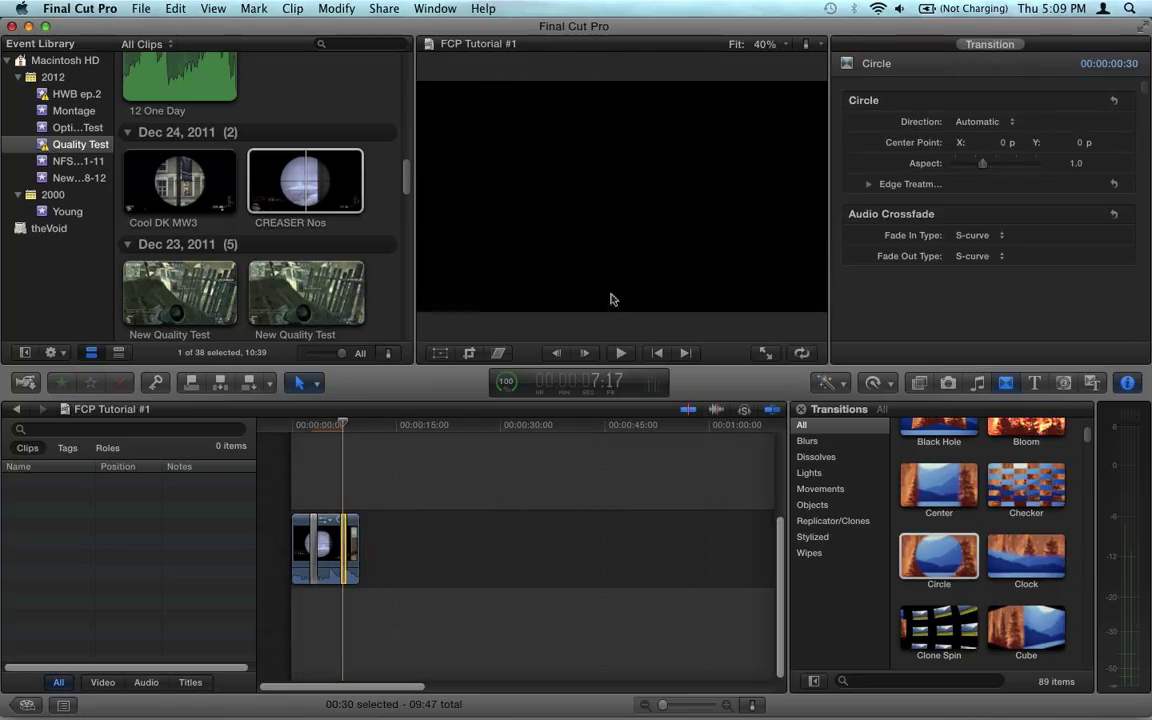
{"action": "left_click", "coordinate": [977, 121]}
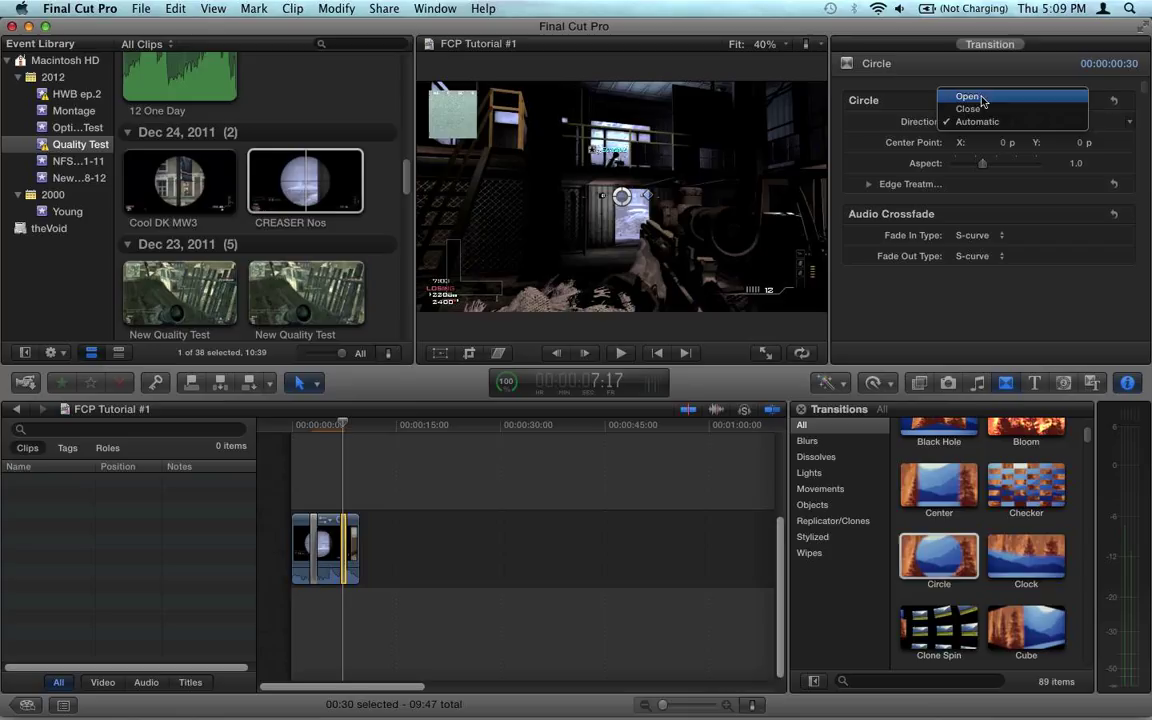
{"action": "left_click", "coordinate": [983, 97]}
- Set the second Circle transition's edge type to Solid Color and its edge color to white
{"action": "left_click", "coordinate": [869, 184]}
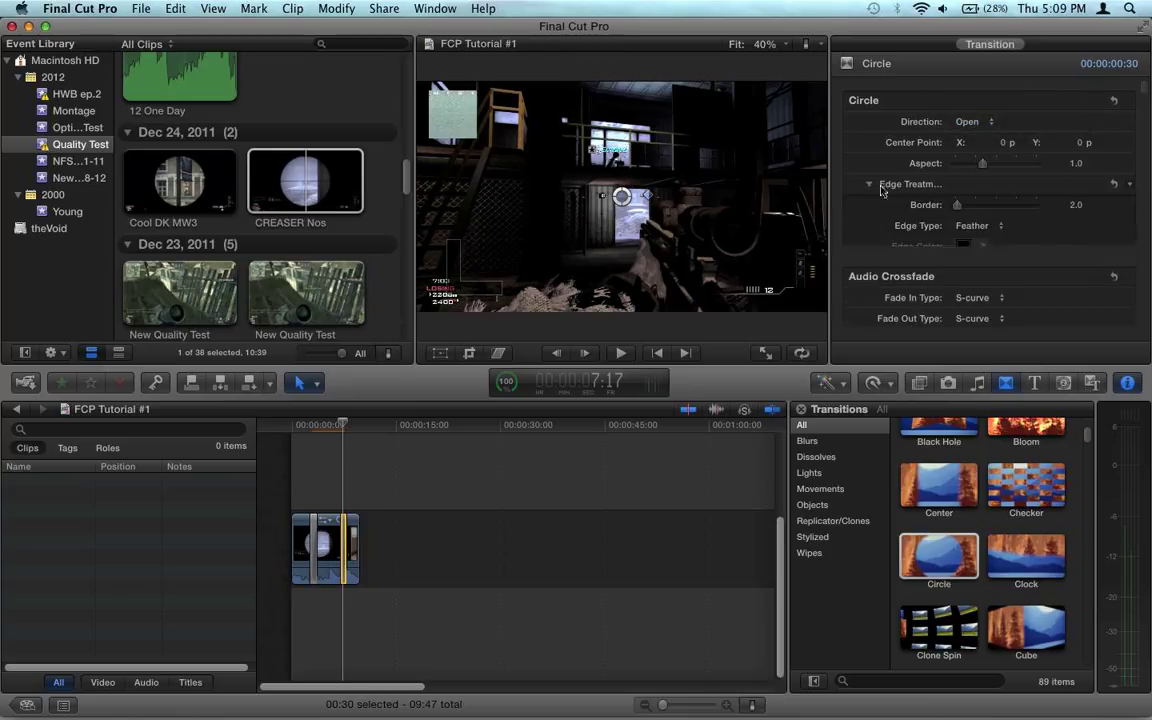
{"action": "left_click", "coordinate": [975, 225]}
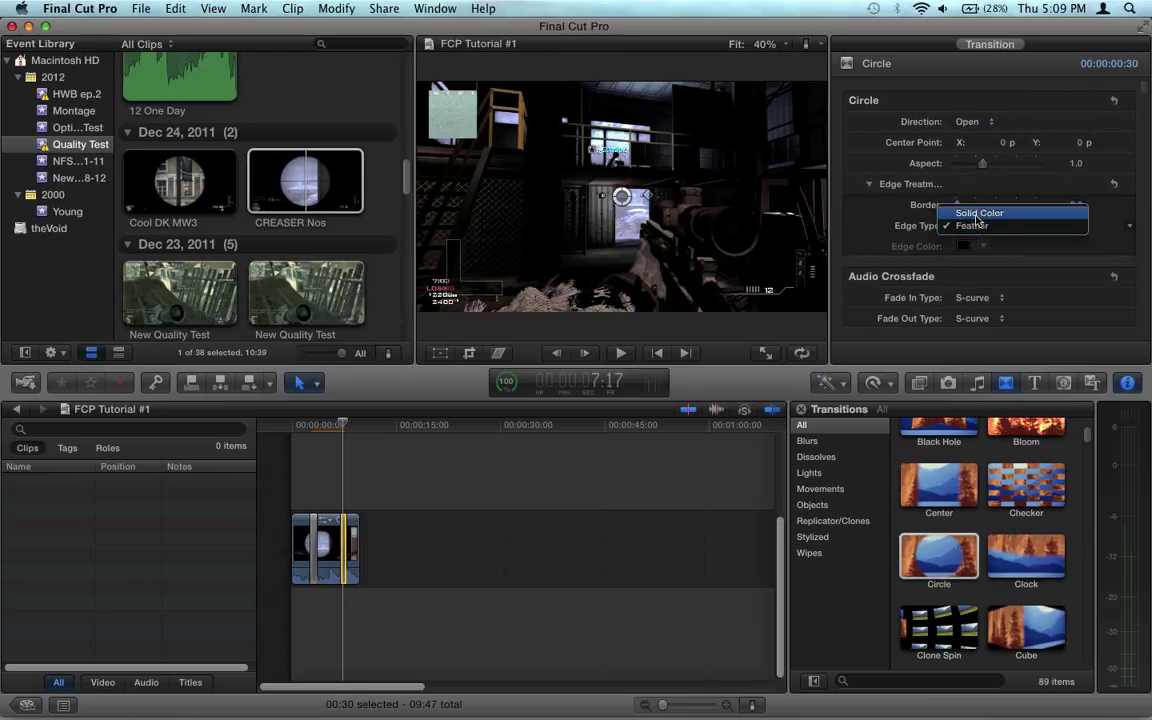
{"action": "left_click", "coordinate": [968, 211]}
{"action": "left_click", "coordinate": [984, 246]}
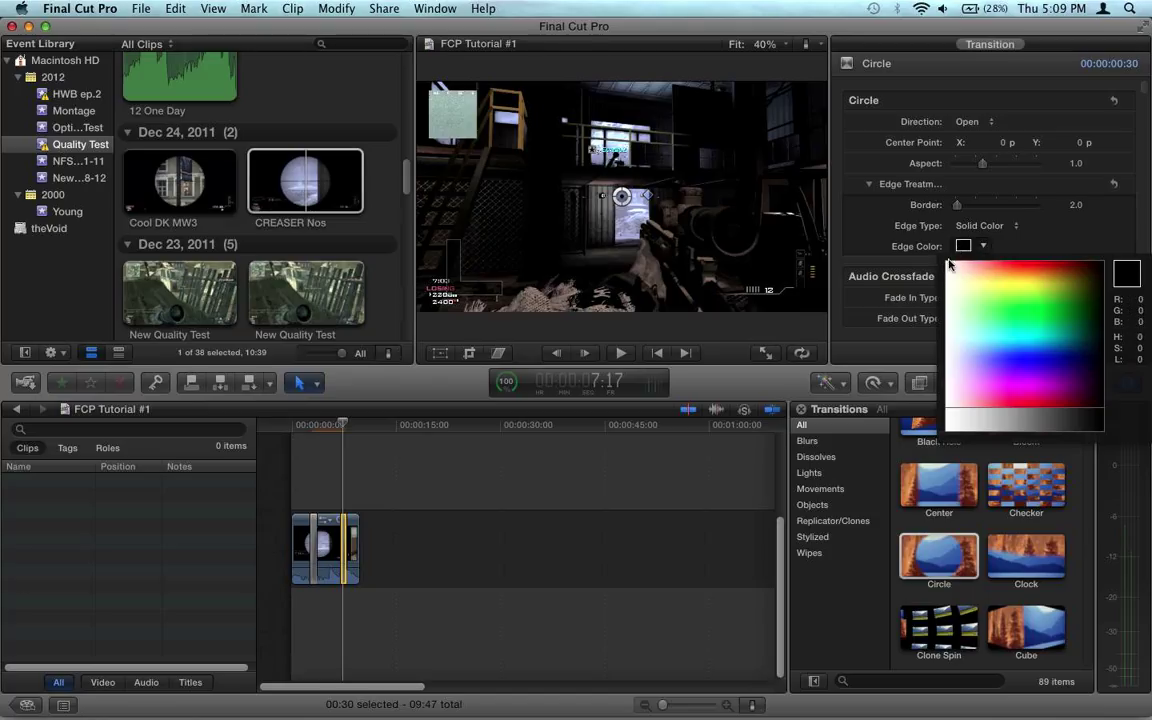
{"action": "left_click", "coordinate": [949, 264]}
{"action": "left_click", "coordinate": [983, 247]}
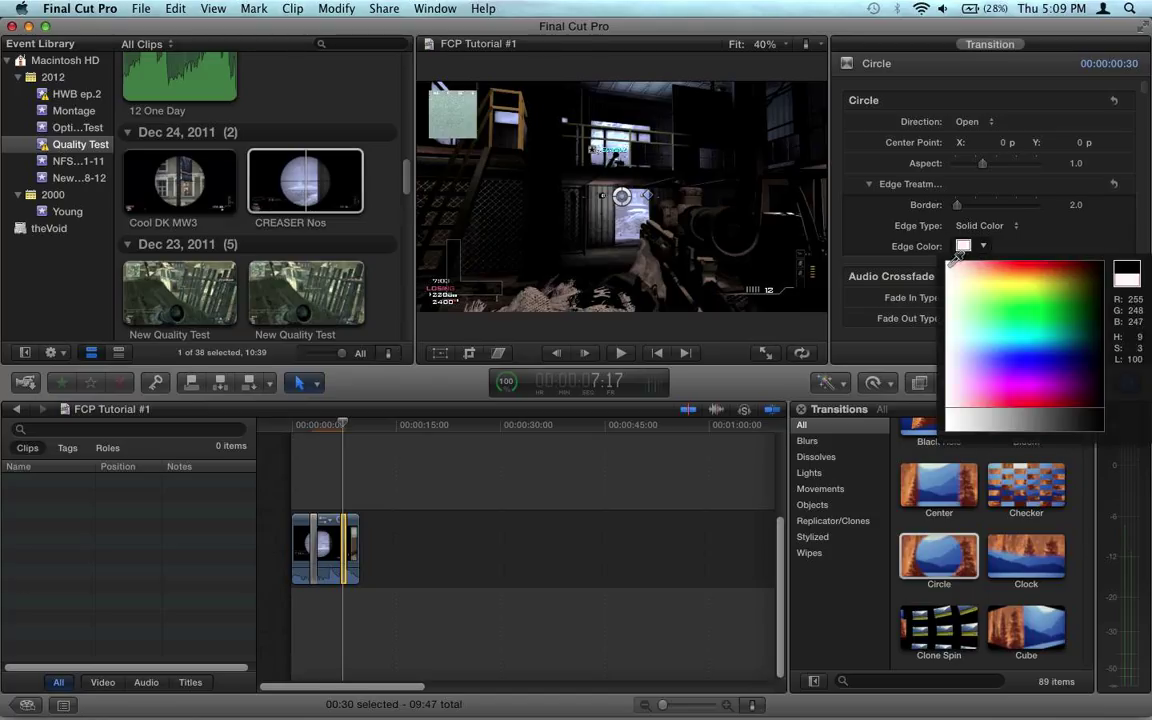
{"action": "left_click", "coordinate": [953, 258]}
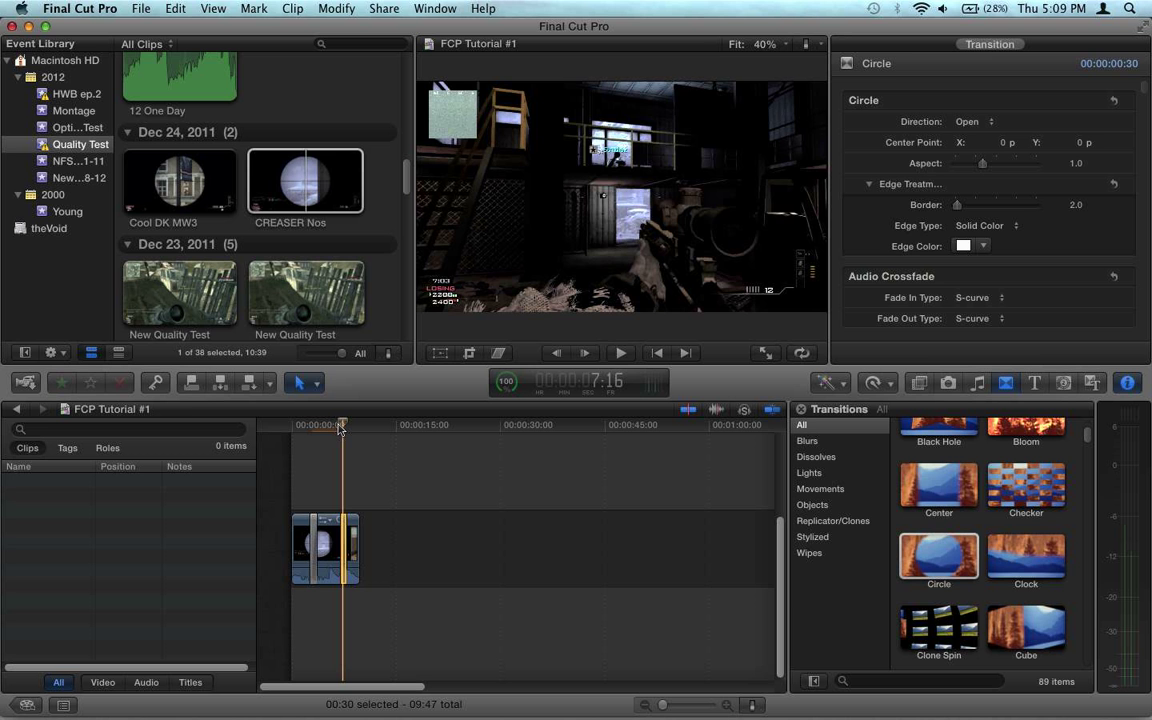
- Play back the timeline to review the second Circle transition, then move the playhead back toward the start
{"action": "key", "text": "space"}
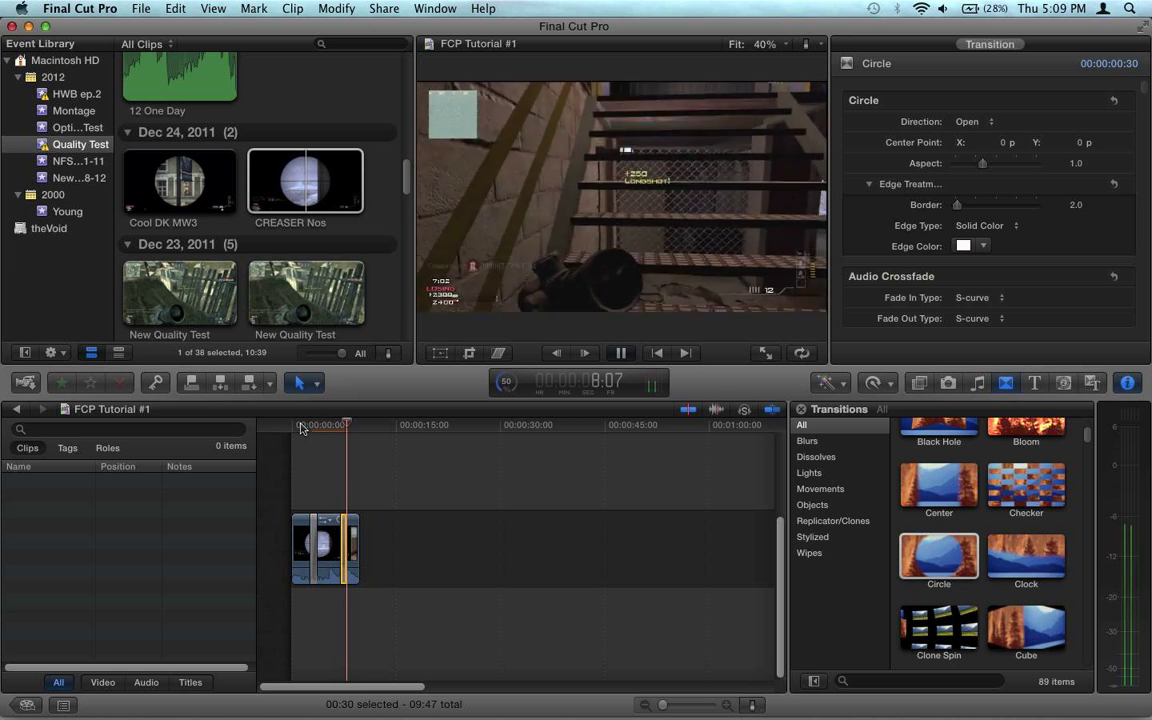
{"action": "key", "text": "space"}
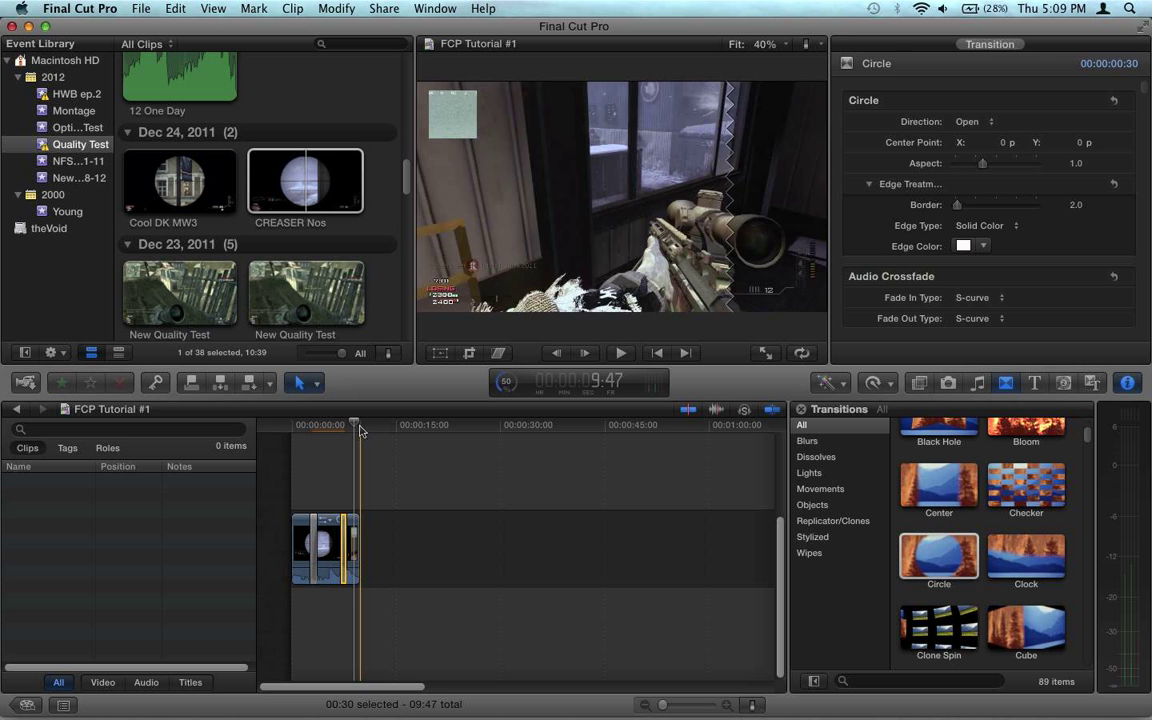
{"action": "left_click_drag", "start_coordinate": [357, 426], "coordinate": [262, 440]}
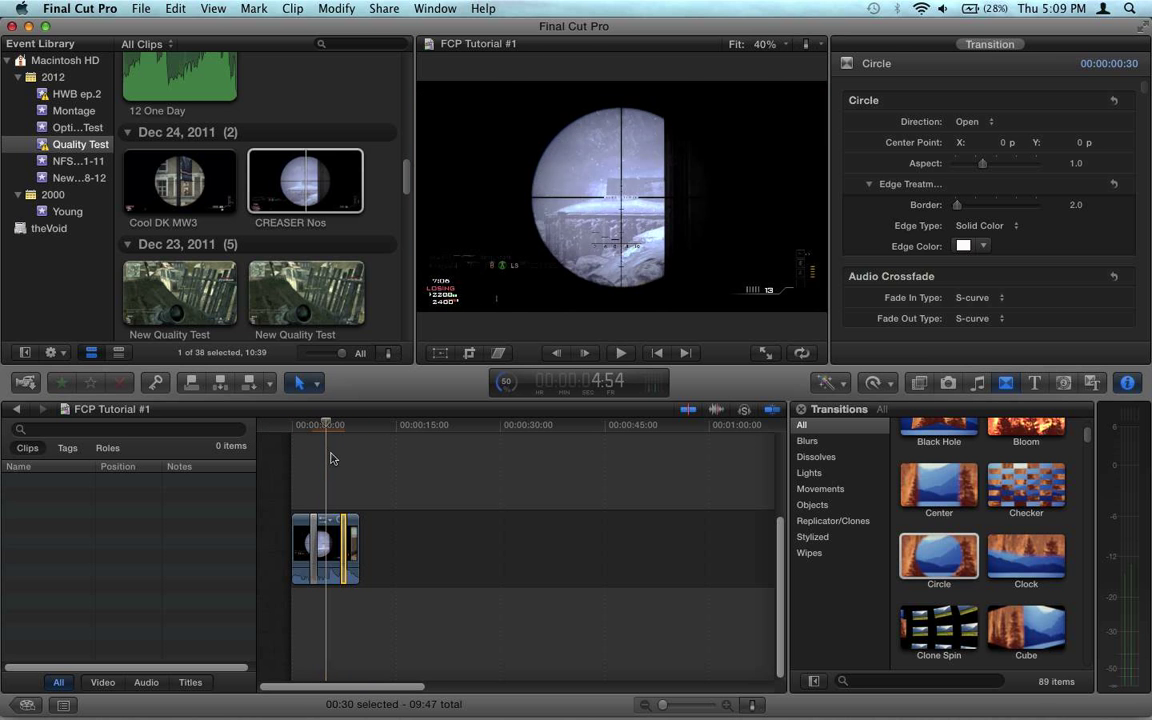